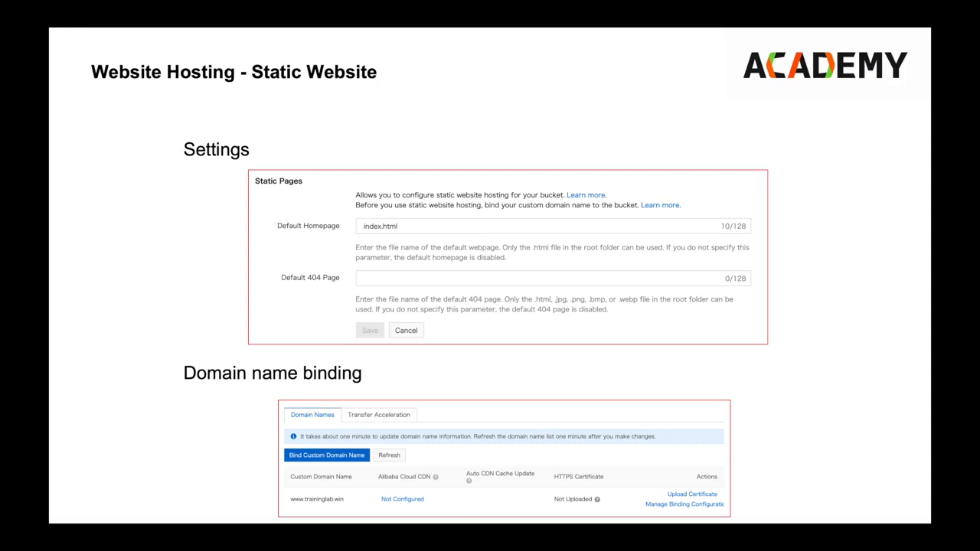
{"action": "key", "text": "Right"}
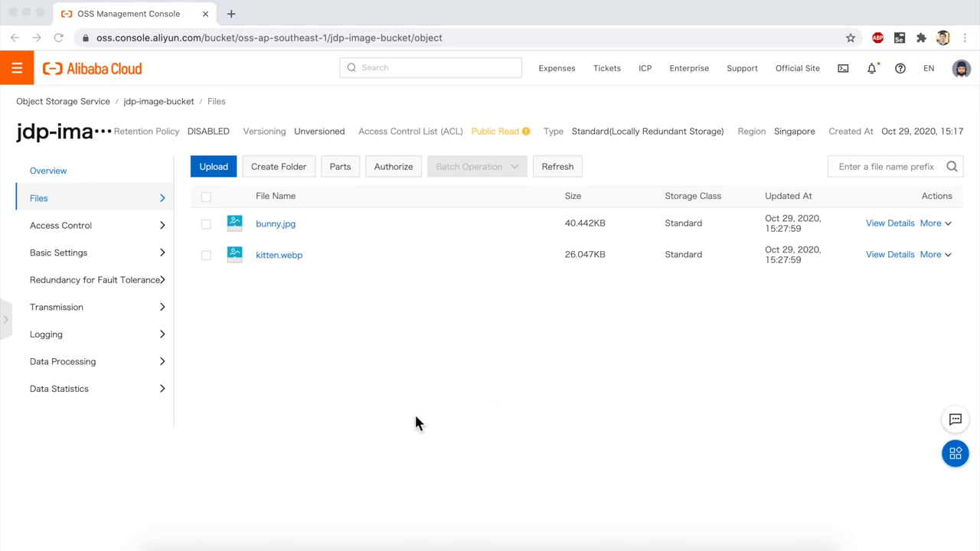
Step: Upload index.html and notfound.html from Downloads to the jdp-image-bucket root, and clear and close the upload task list
{"action": "left_click", "coordinate": [294, 380]}
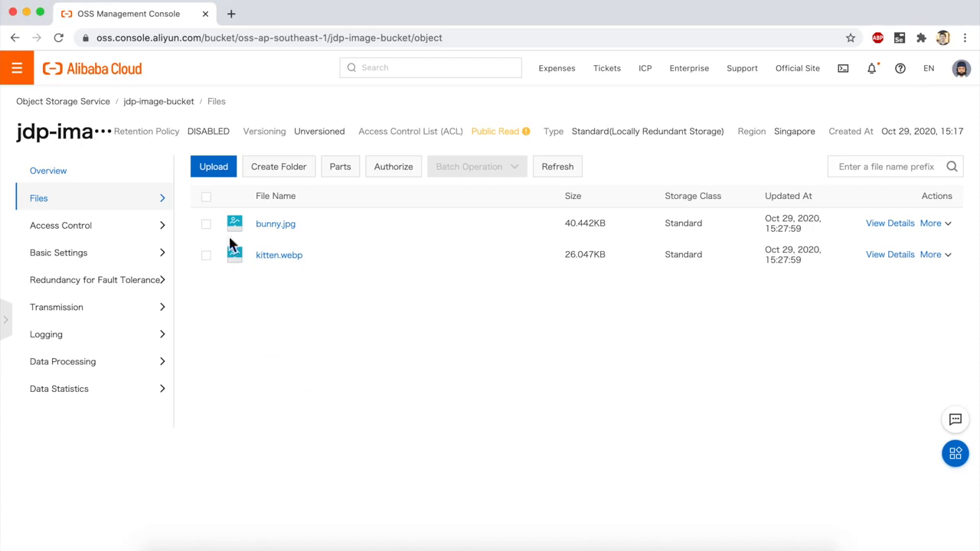
{"action": "left_click", "coordinate": [213, 169]}
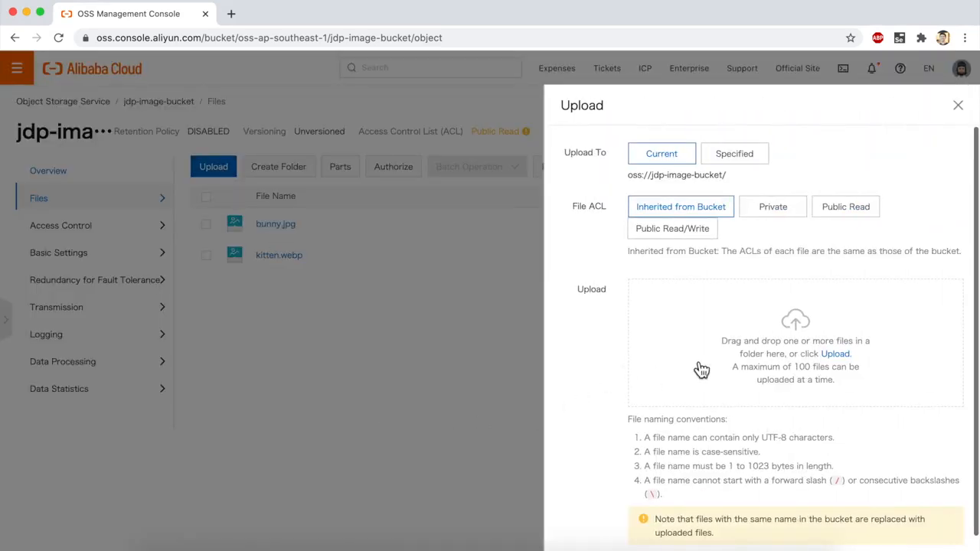
{"action": "left_click", "coordinate": [749, 357]}
{"action": "left_click", "coordinate": [448, 63]}
{"action": "left_click", "coordinate": [449, 78]}
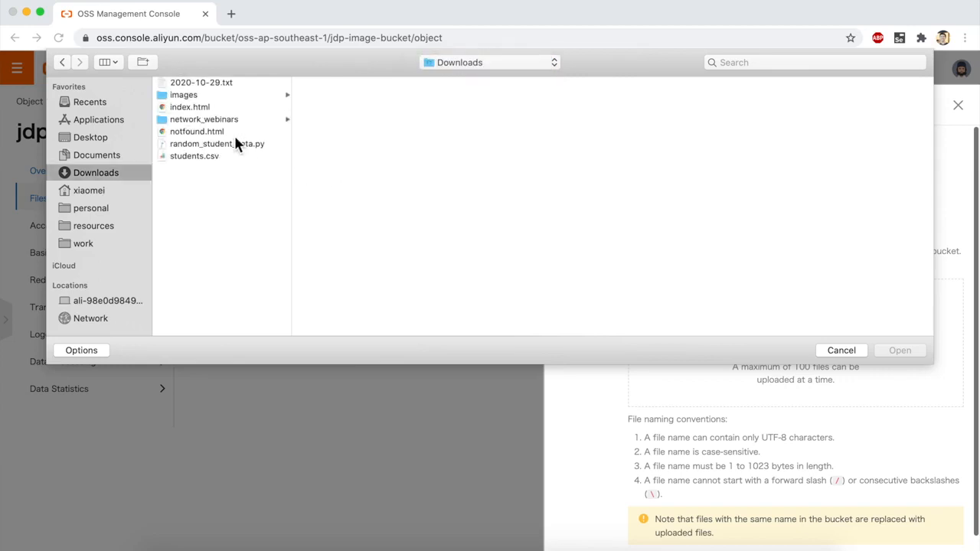
{"action": "left_click", "coordinate": [228, 108]}
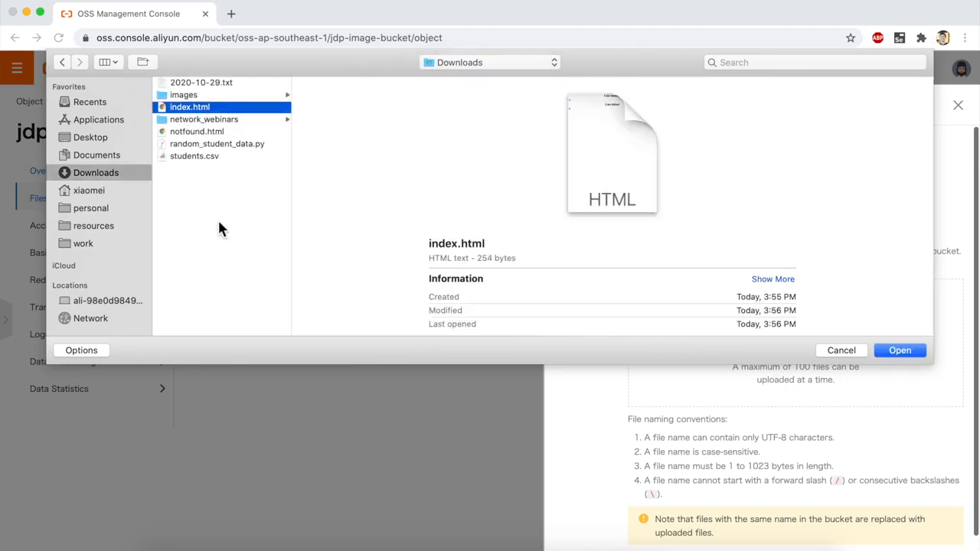
{"action": "left_click", "coordinate": [198, 132], "text": "super"}
{"action": "key", "text": "Return"}
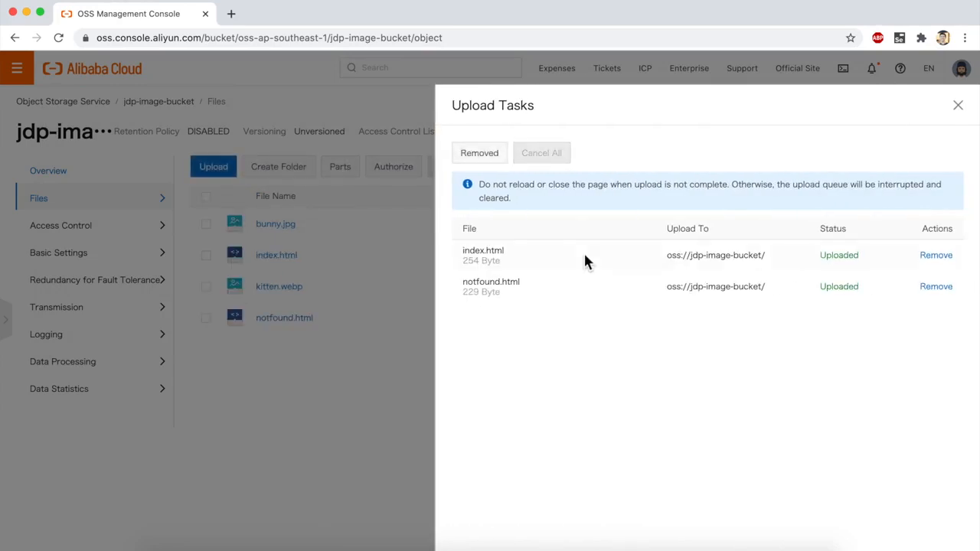
{"action": "left_click", "coordinate": [480, 155]}
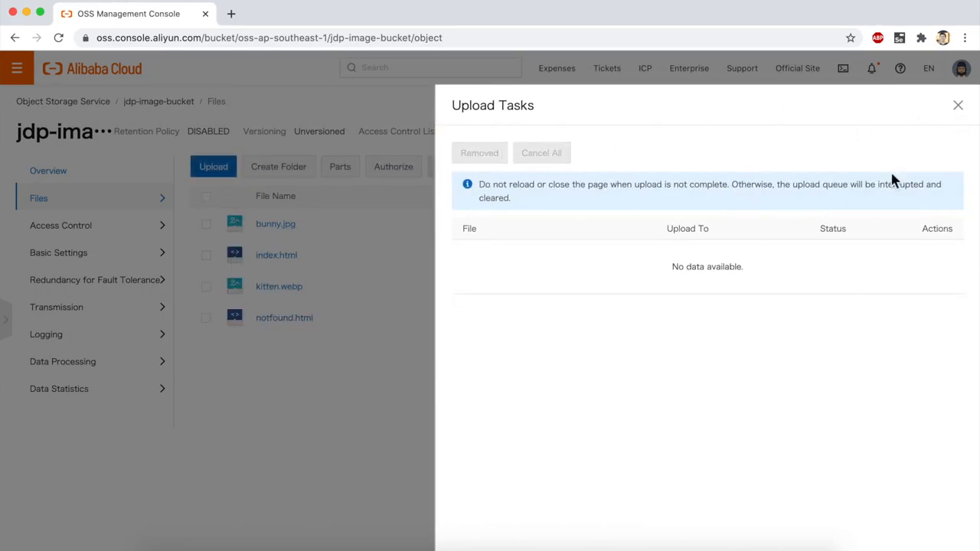
{"action": "left_click", "coordinate": [958, 105]}
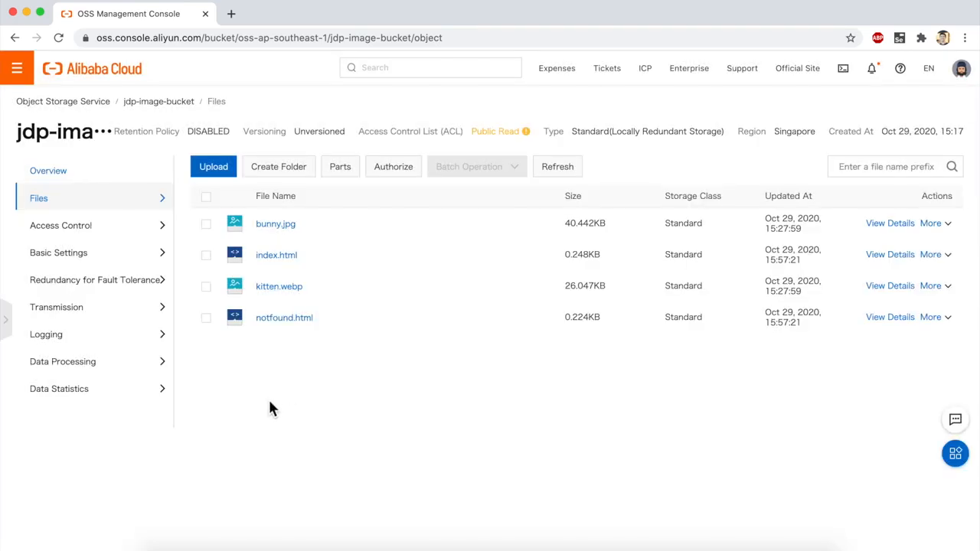
Step: Configure the bucket's static pages with index.html as default homepage and notfound.html as default 404 page, and save
{"action": "mouse_move", "coordinate": [108, 238]}
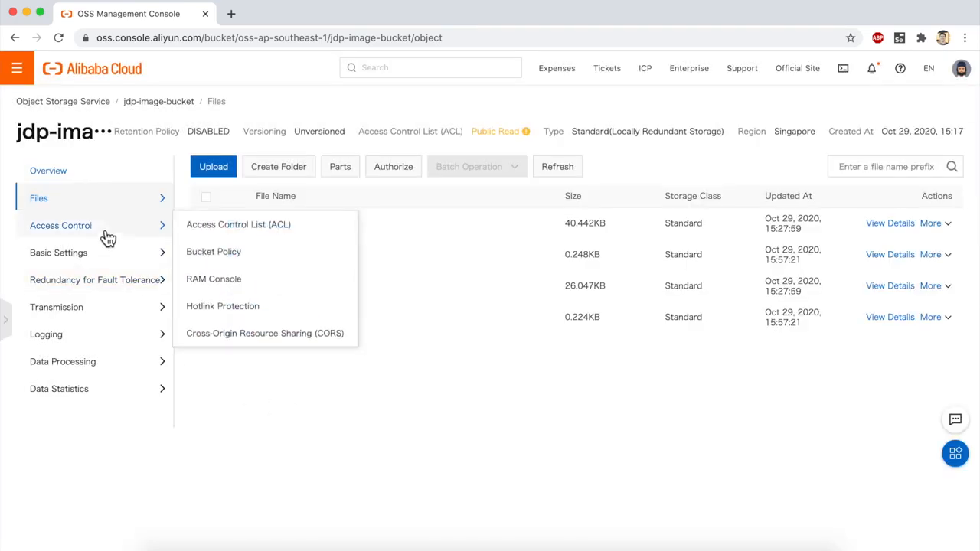
{"action": "mouse_move", "coordinate": [91, 261]}
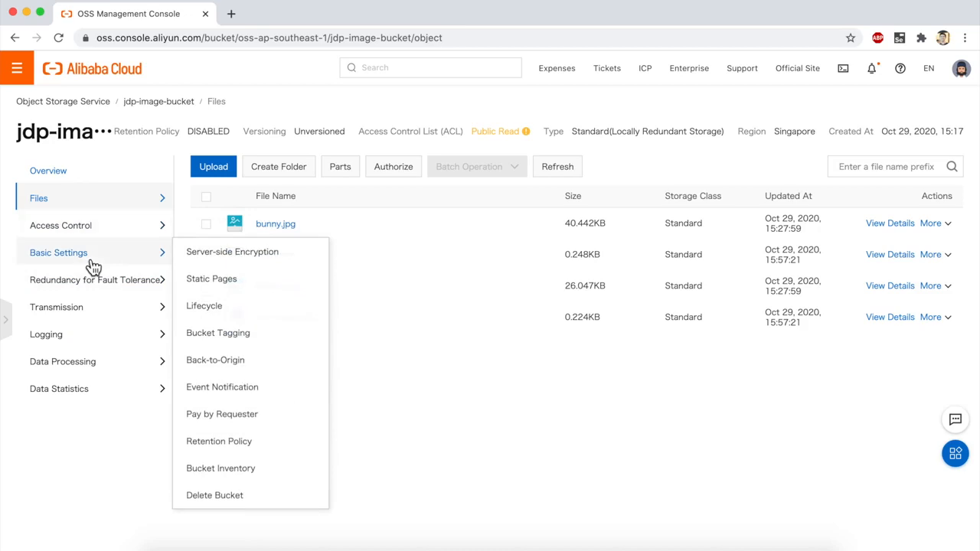
{"action": "left_click", "coordinate": [245, 282]}
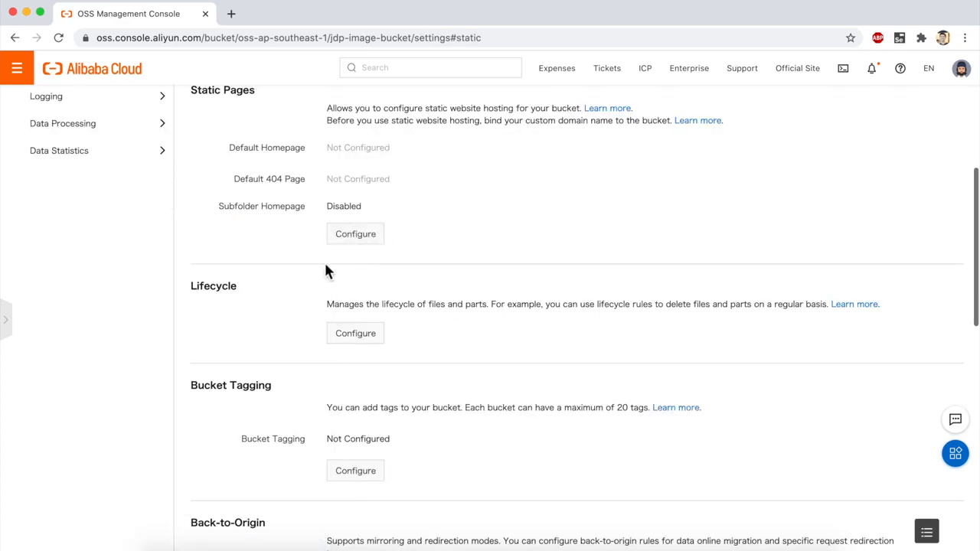
{"action": "left_click", "coordinate": [355, 236]}
{"action": "left_click", "coordinate": [395, 153]}
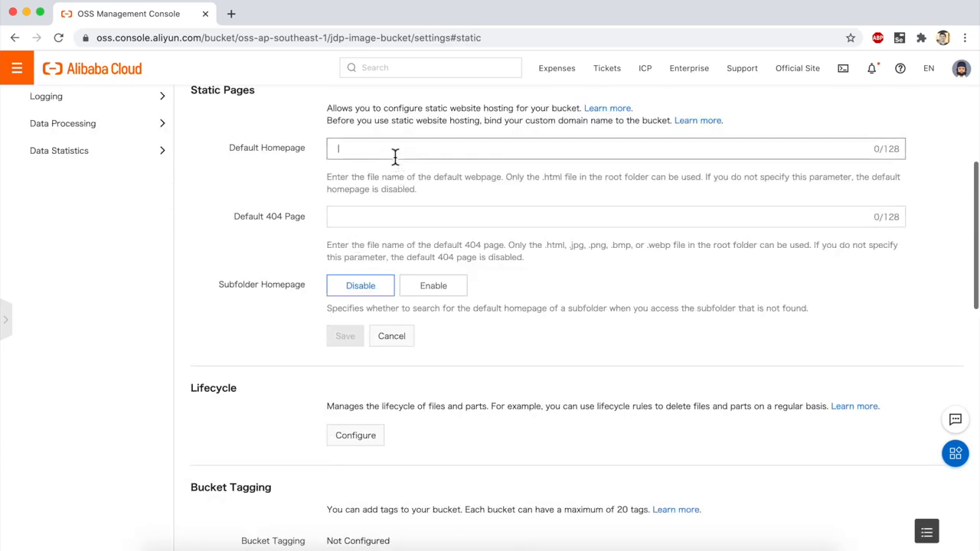
{"action": "type", "text": "index.html"}
{"action": "key", "text": "Tab"}
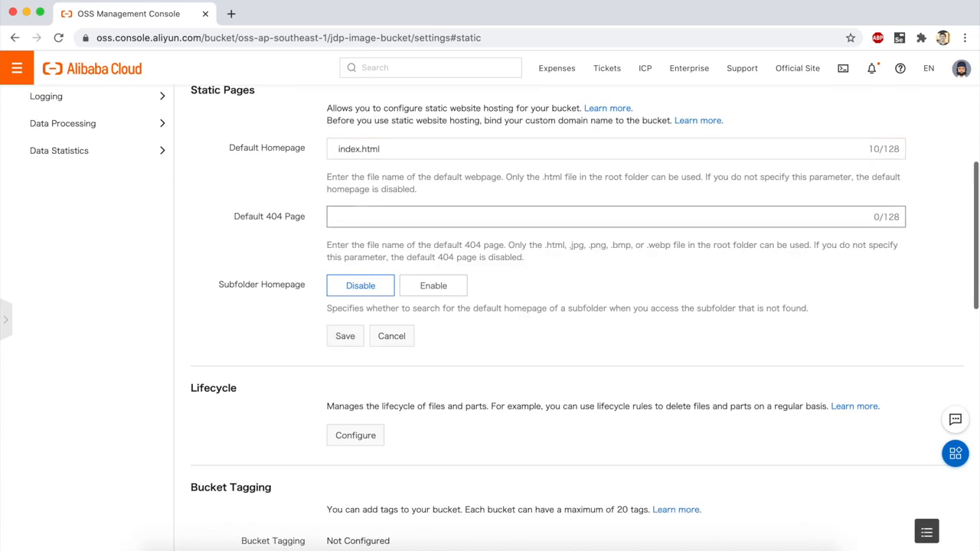
{"action": "type", "text": "notfound.html"}
{"action": "left_click", "coordinate": [344, 339]}
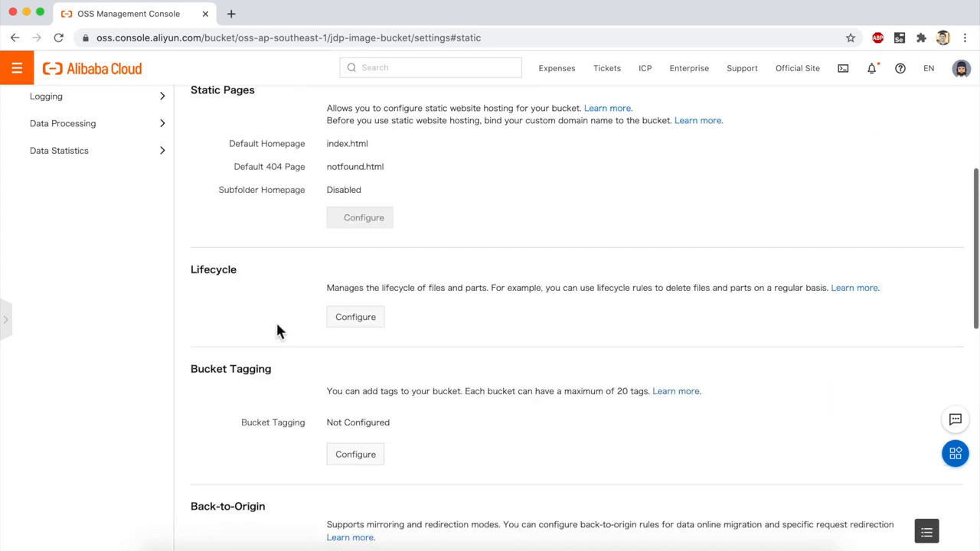
Step: Review the static page settings in edit mode, save them again as they are, and look over the surrounding basic settings
{"action": "left_click", "coordinate": [346, 223]}
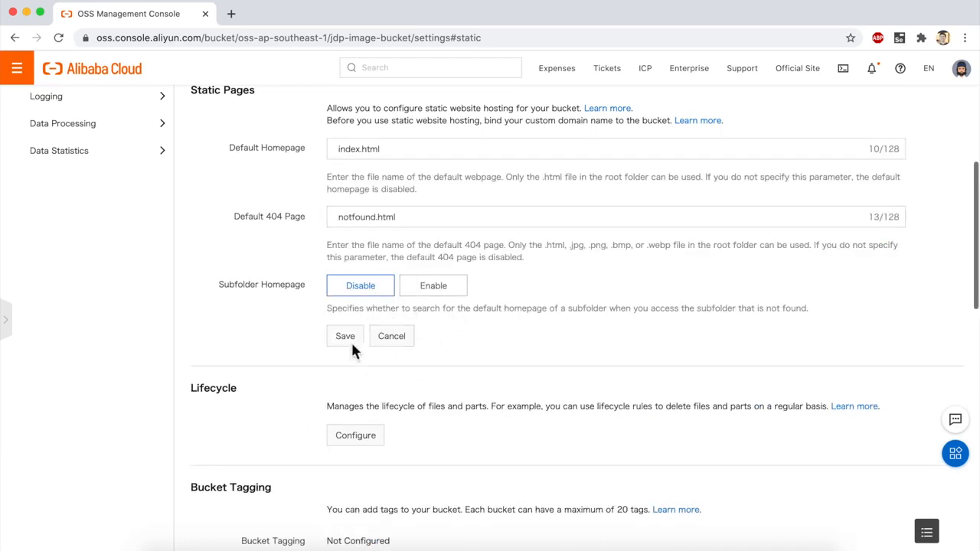
{"action": "scroll", "coordinate": [399, 296], "scroll_direction": "up", "scroll_amount": 1}
{"action": "scroll", "coordinate": [399, 292], "scroll_direction": "down", "scroll_amount": 1}
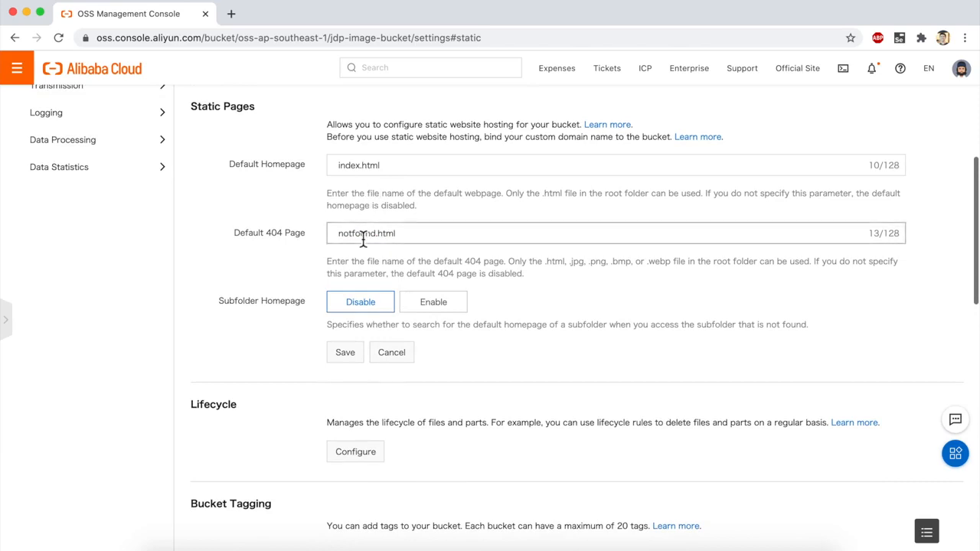
{"action": "left_click", "coordinate": [346, 353]}
{"action": "scroll", "coordinate": [286, 246], "scroll_direction": "up", "scroll_amount": 2}
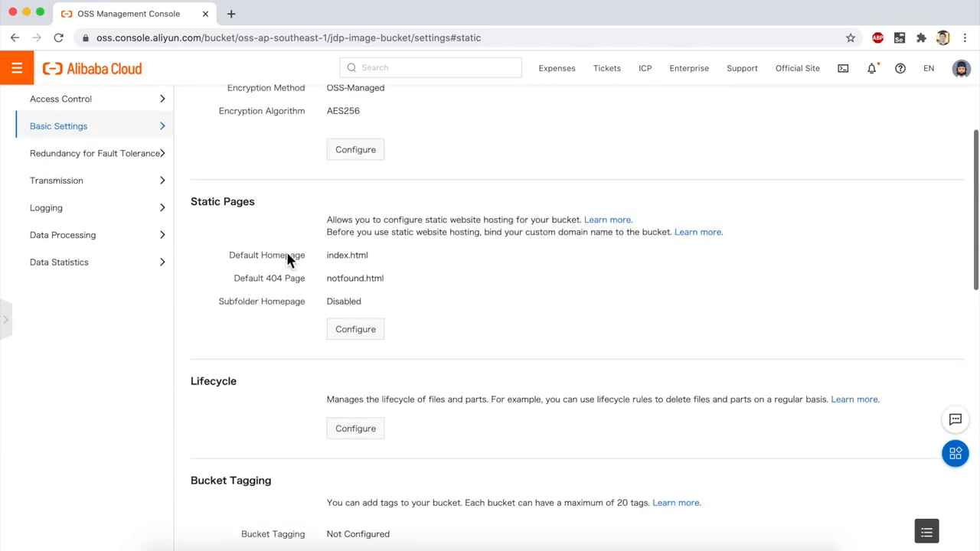
{"action": "scroll", "coordinate": [287, 260], "scroll_direction": "up", "scroll_amount": 1}
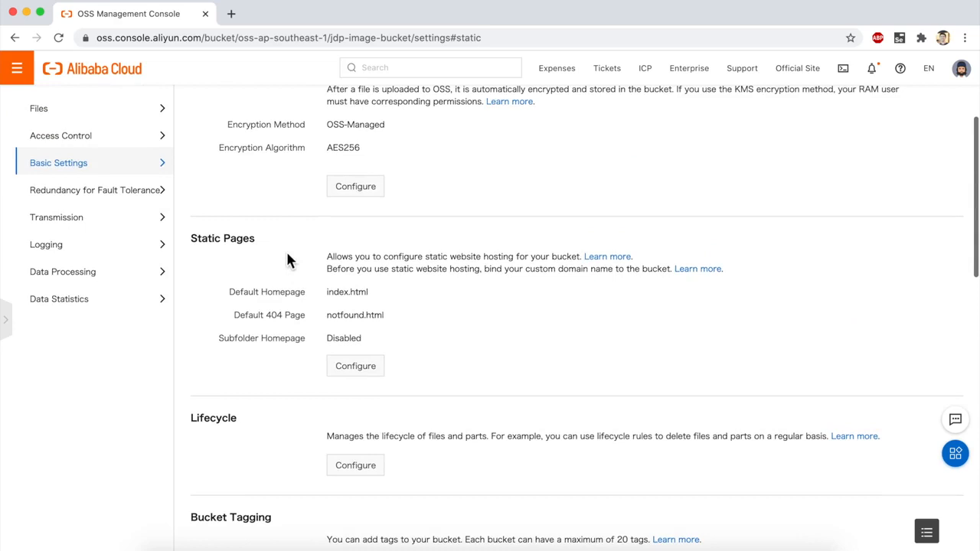
{"action": "scroll", "coordinate": [291, 295], "scroll_direction": "up", "scroll_amount": 1}
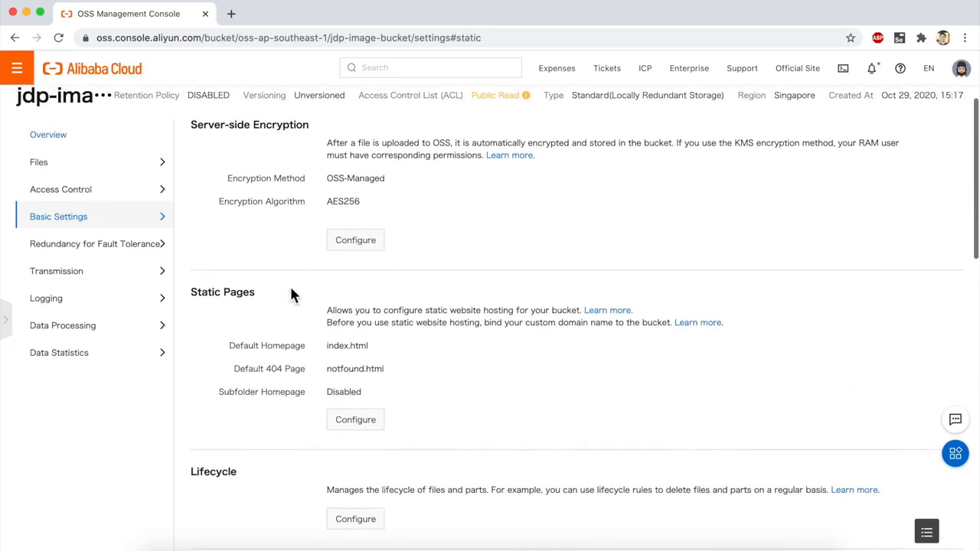
{"action": "scroll", "coordinate": [328, 369], "scroll_direction": "down", "scroll_amount": 2}
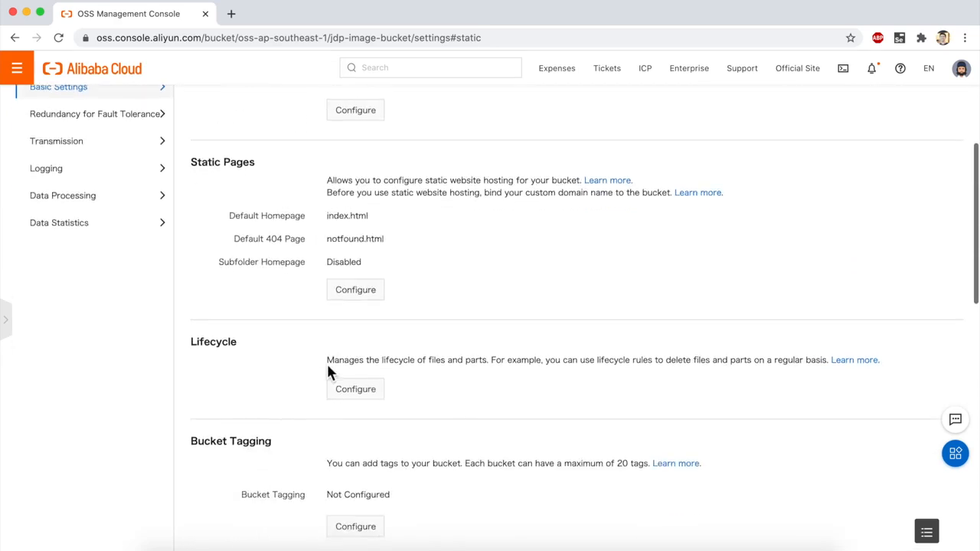
{"action": "scroll", "coordinate": [329, 372], "scroll_direction": "up", "scroll_amount": 3}
Step: Open the details of index.html in the bucket's file list and copy its file URL
{"action": "left_click", "coordinate": [107, 176]}
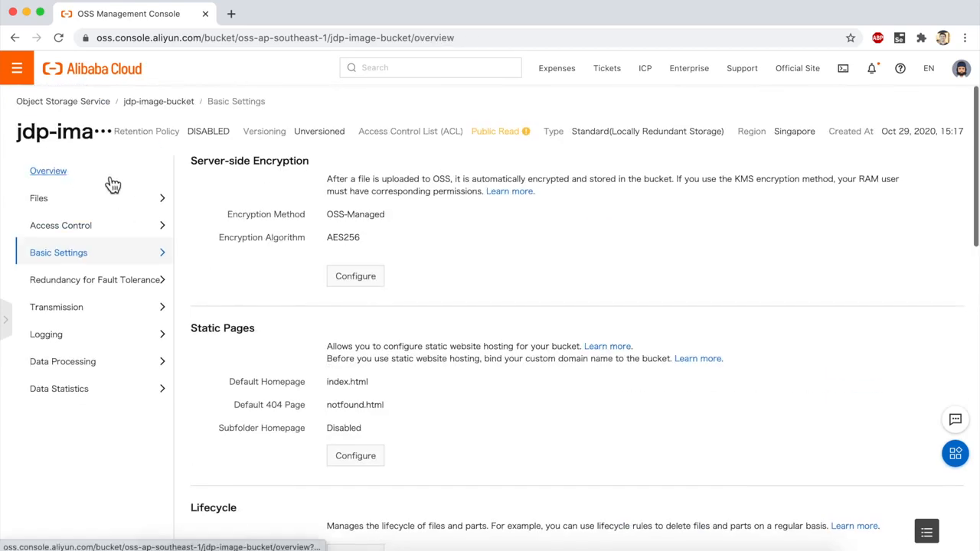
{"action": "left_click", "coordinate": [58, 191]}
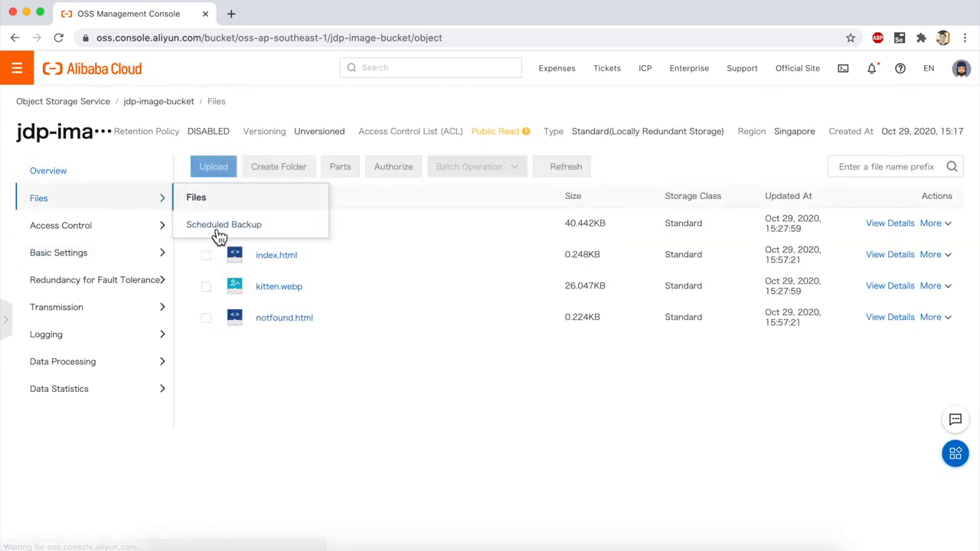
{"action": "left_click", "coordinate": [283, 261]}
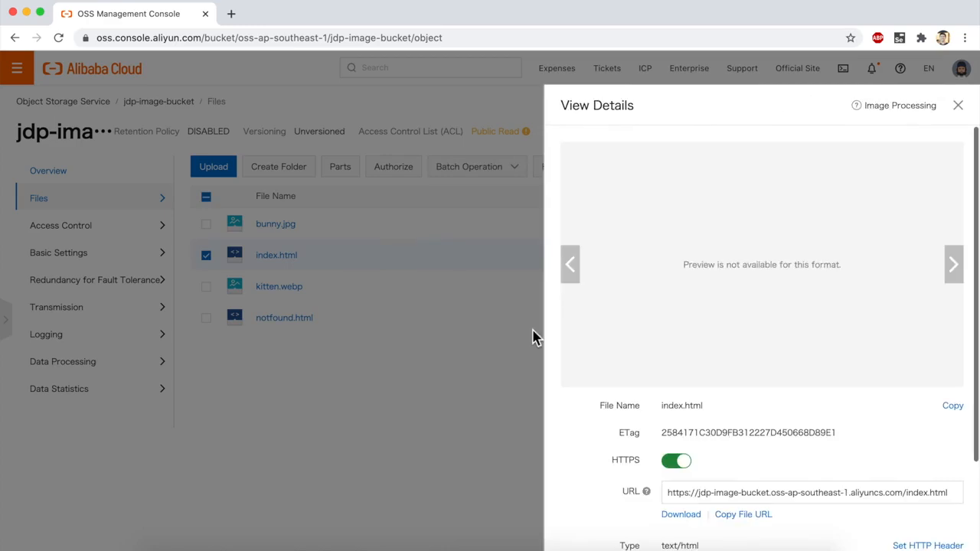
{"action": "scroll", "coordinate": [705, 402], "scroll_direction": "down", "scroll_amount": 1}
{"action": "left_click", "coordinate": [729, 452]}
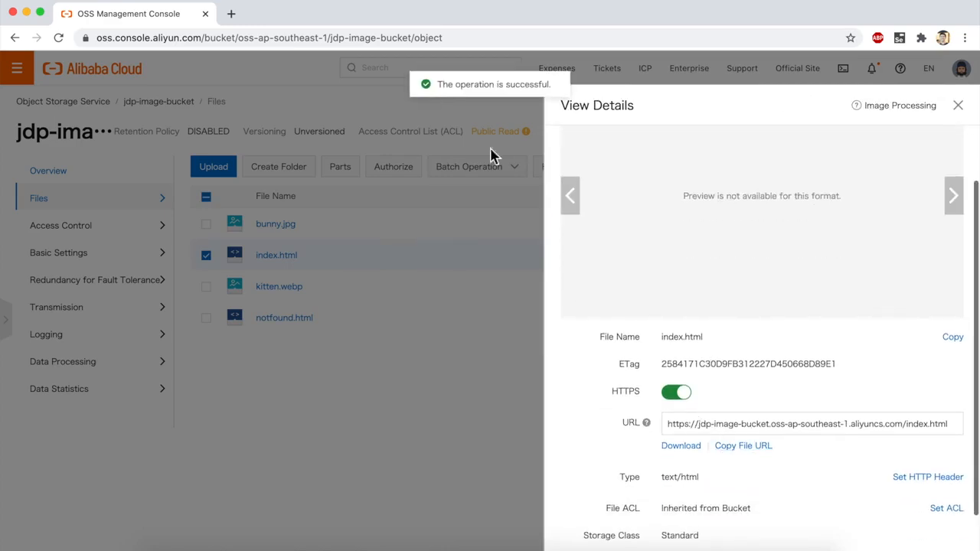
Step: Load the copied index.html URL in a new browser tab, and request it a second time
{"action": "left_click", "coordinate": [237, 19]}
{"action": "key", "text": "ctrl+v"}
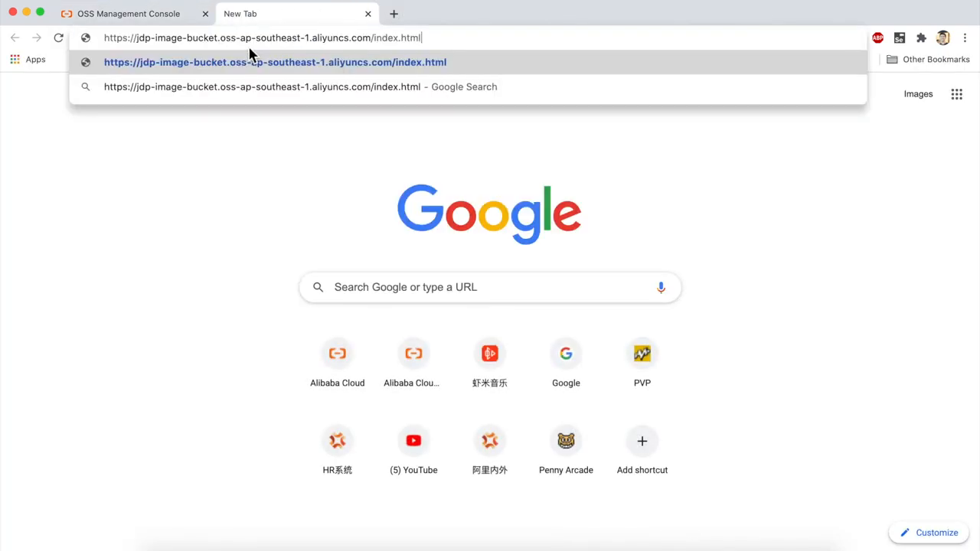
{"action": "key", "text": "Return"}
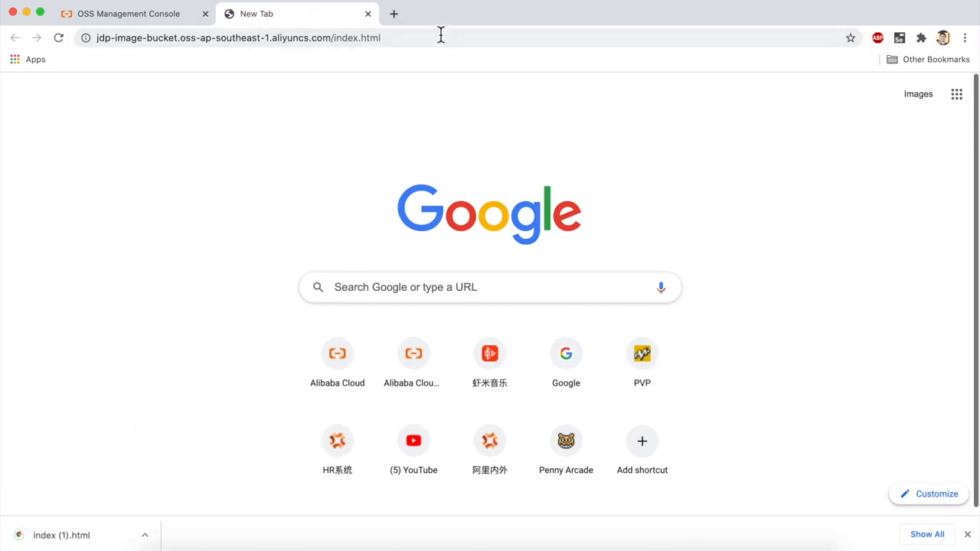
{"action": "left_click", "coordinate": [328, 39]}
{"action": "key", "text": "Return"}
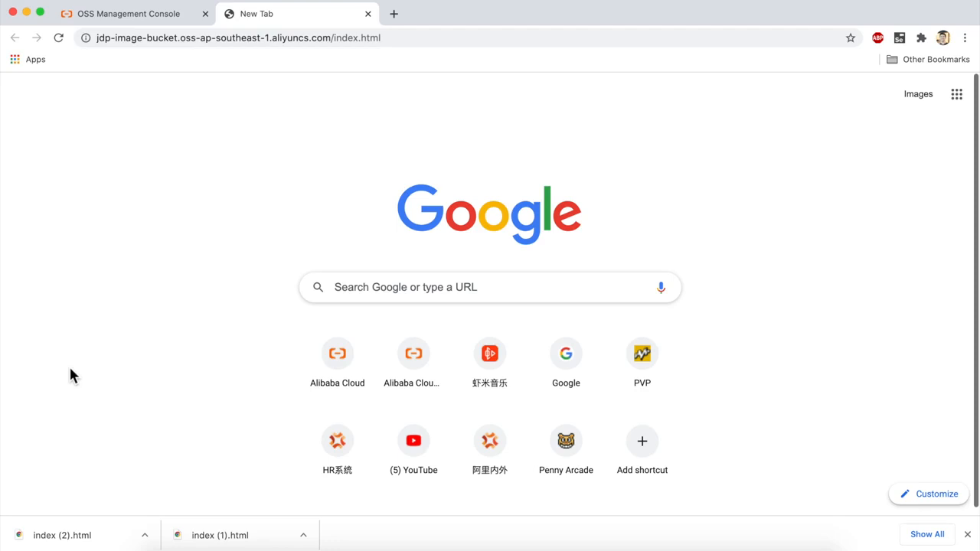
Step: Return to the OSS Management Console, close the index.html details, and dismiss the browser's downloads bar
{"action": "left_click", "coordinate": [131, 15]}
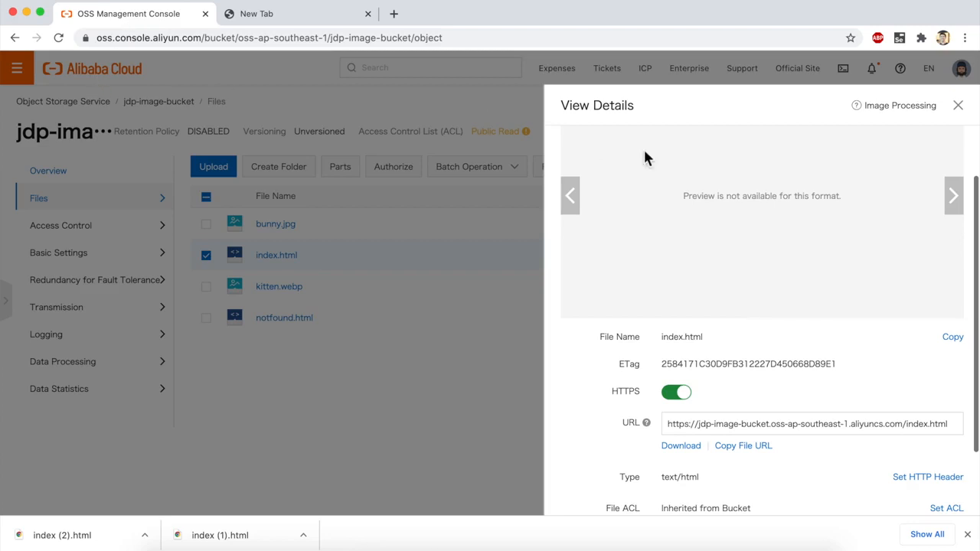
{"action": "left_click", "coordinate": [958, 105]}
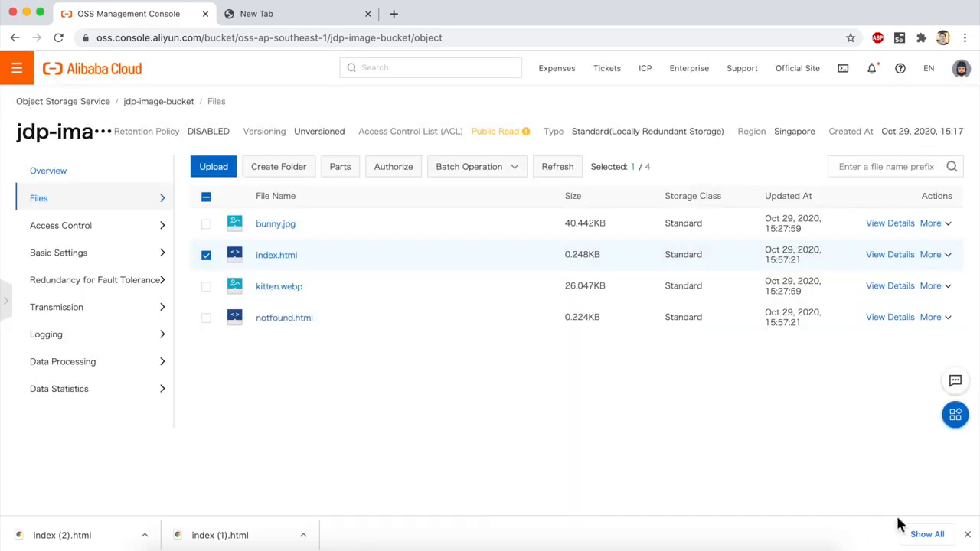
{"action": "left_click", "coordinate": [967, 535]}
Step: Search the products and services for "domain", open Domains in a new browser tab, and close the blank tab
{"action": "left_click", "coordinate": [31, 72]}
{"action": "mouse_move", "coordinate": [47, 103]}
{"action": "left_click", "coordinate": [234, 114]}
{"action": "type", "text": "domain"}
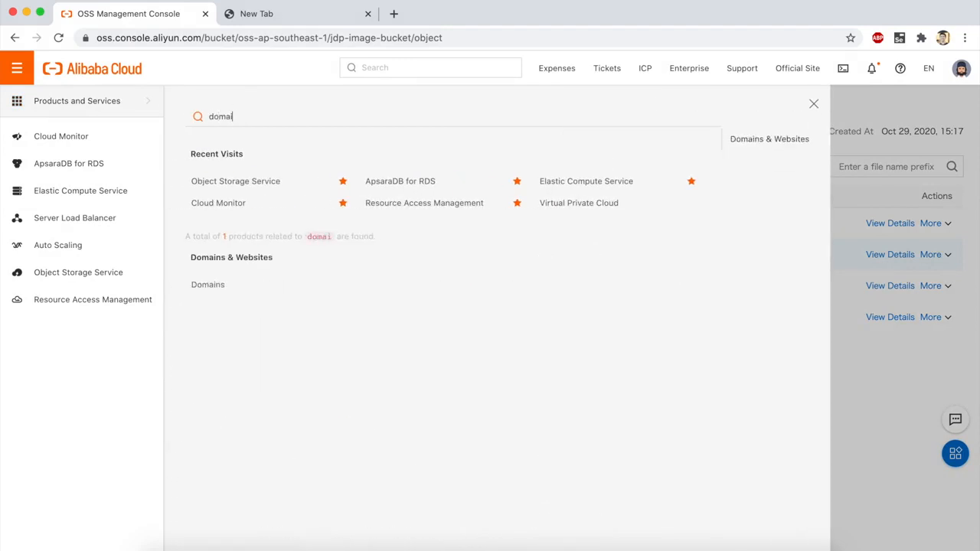
{"action": "right_click", "coordinate": [206, 285]}
{"action": "left_click", "coordinate": [222, 292]}
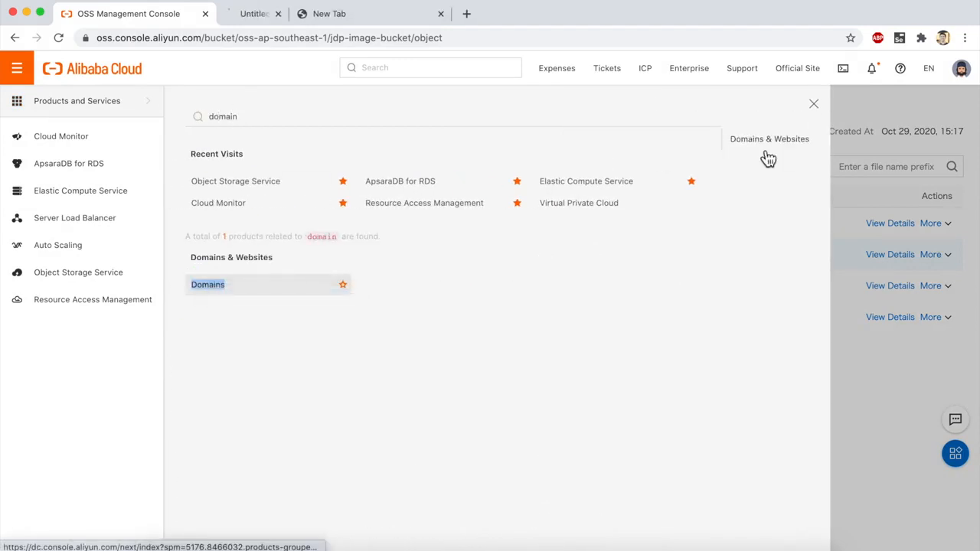
{"action": "left_click", "coordinate": [812, 104]}
{"action": "left_click", "coordinate": [333, 13]}
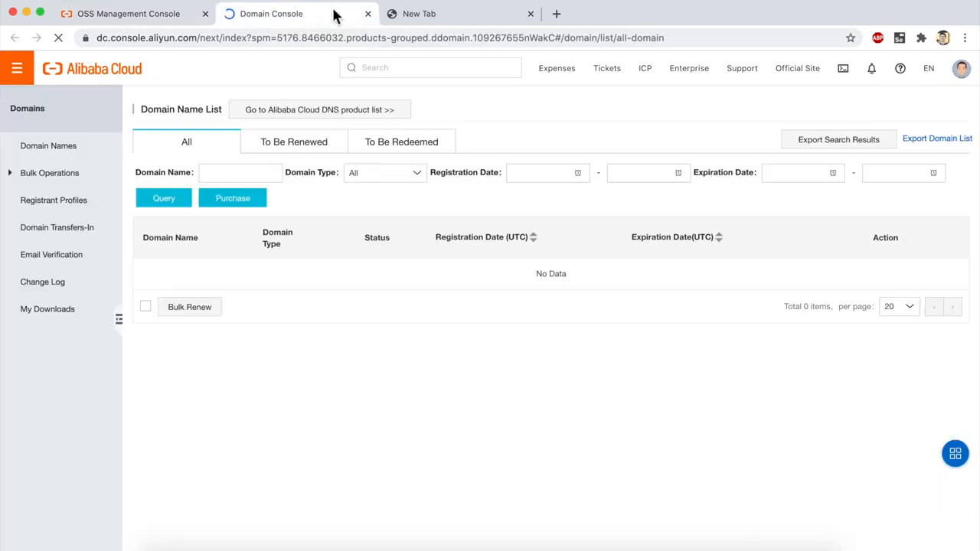
{"action": "left_click", "coordinate": [530, 14]}
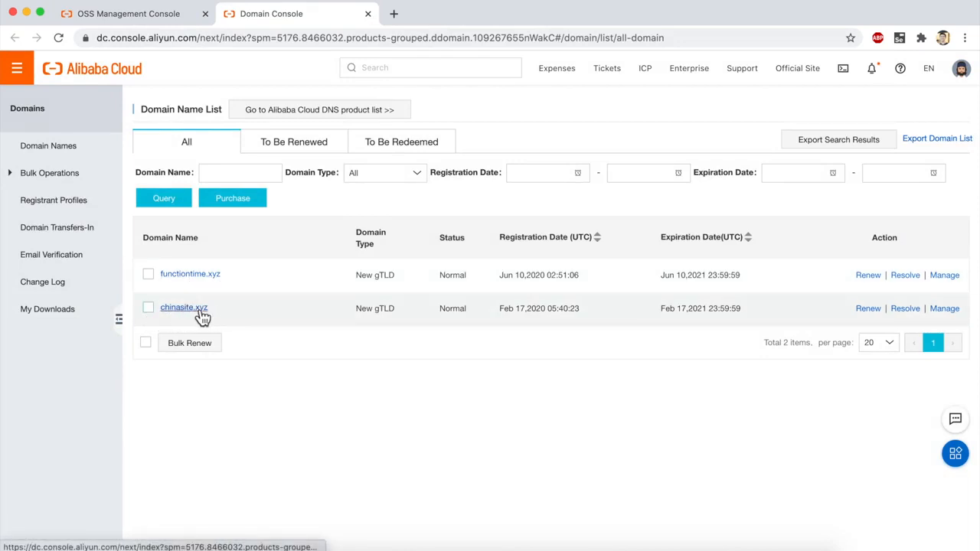
Step: Check the basic information of the chinasite.xyz domain and return to the domain name list
{"action": "left_click", "coordinate": [199, 311]}
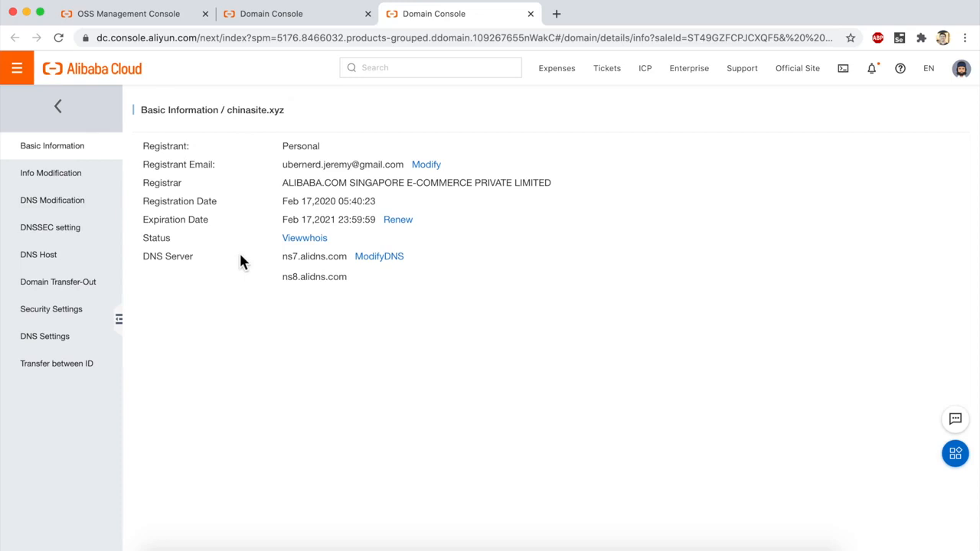
{"action": "left_click", "coordinate": [272, 15]}
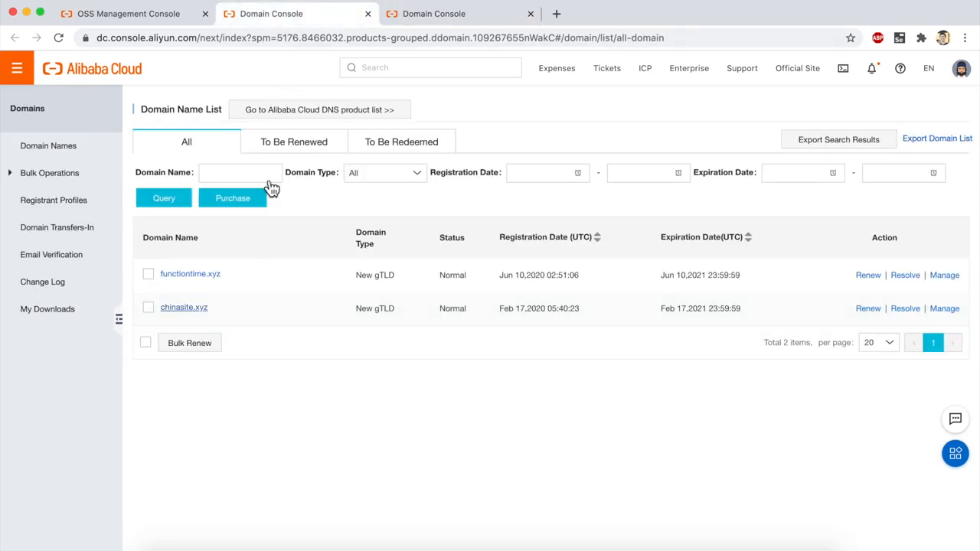
Step: Return to the OSS Management Console and look through the Basic Settings of jdp-image-bucket for a domain name option
{"action": "left_click", "coordinate": [17, 68]}
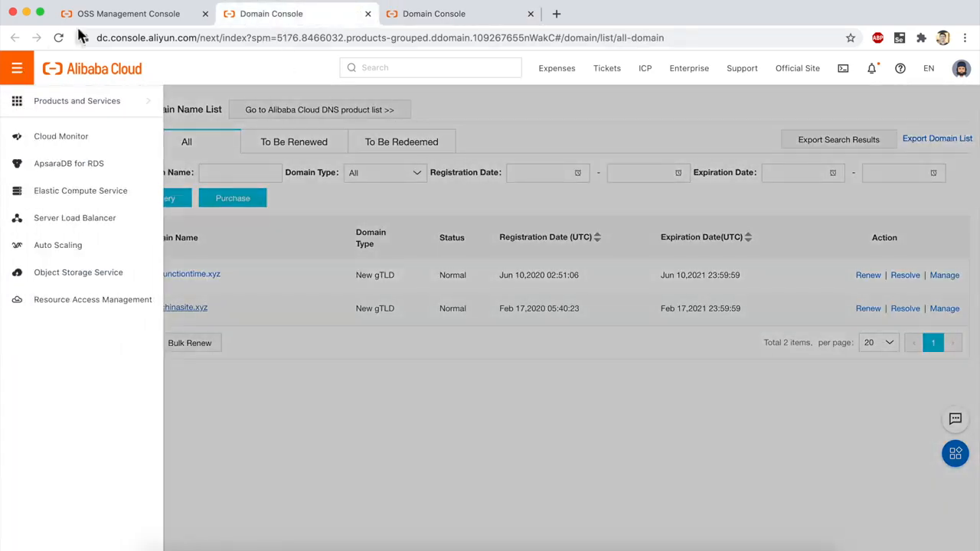
{"action": "left_click", "coordinate": [121, 15]}
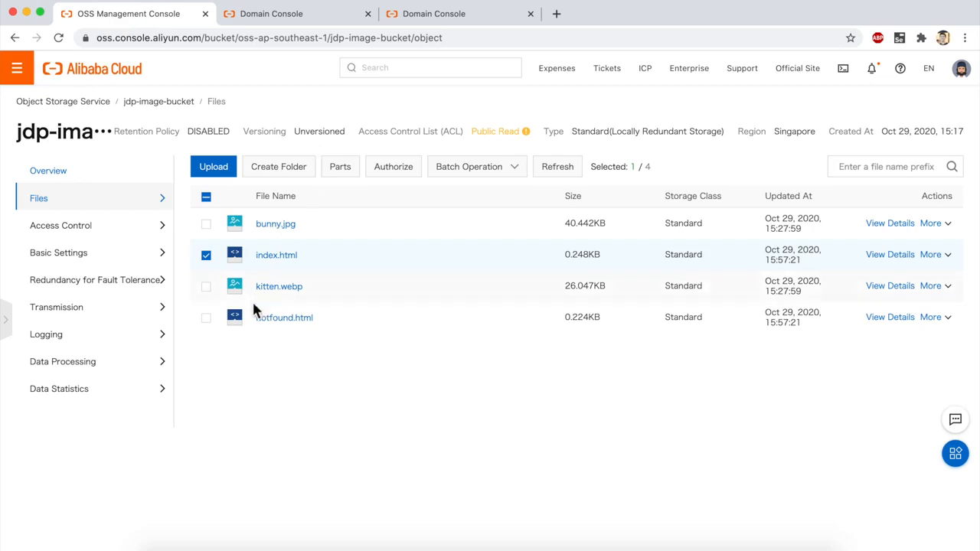
{"action": "mouse_move", "coordinate": [124, 261]}
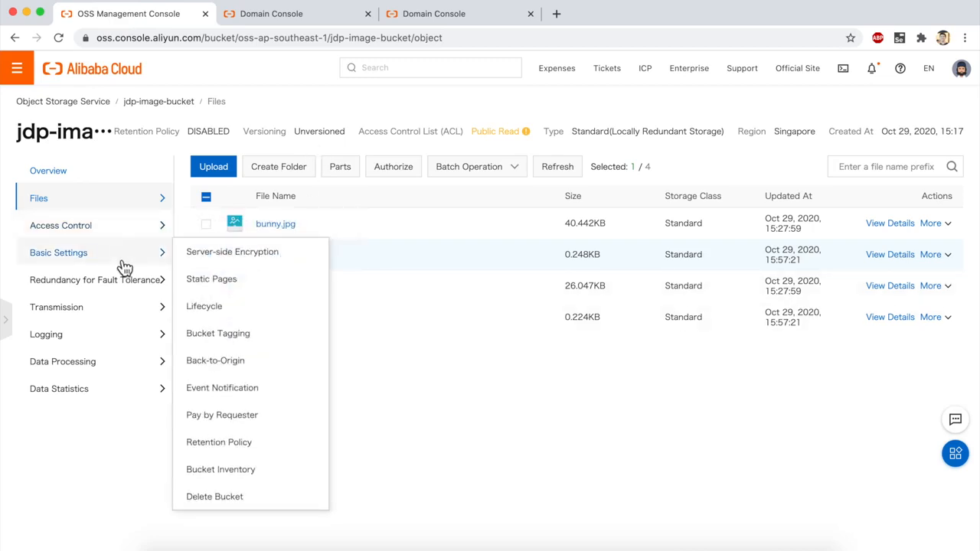
{"action": "left_click", "coordinate": [134, 262]}
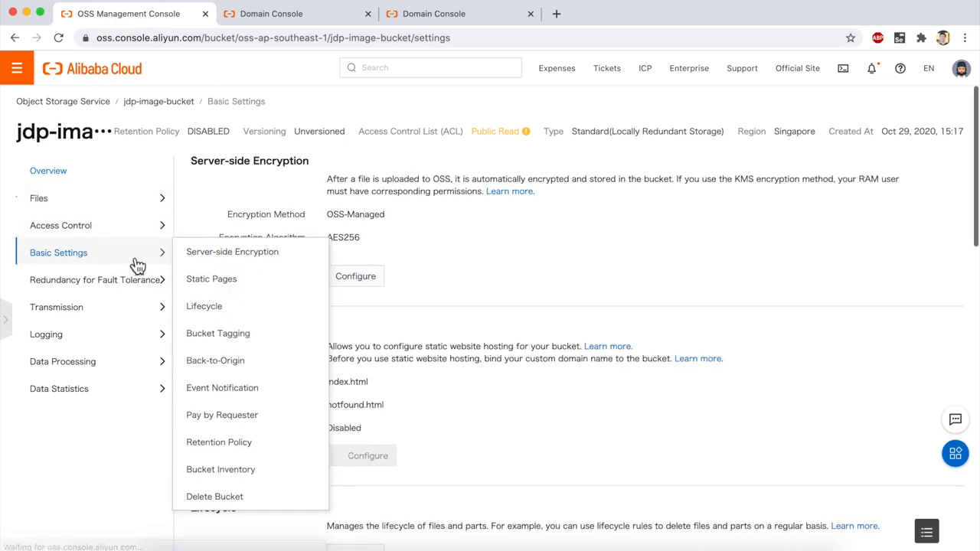
{"action": "scroll", "coordinate": [612, 440], "scroll_direction": "down", "scroll_amount": 10}
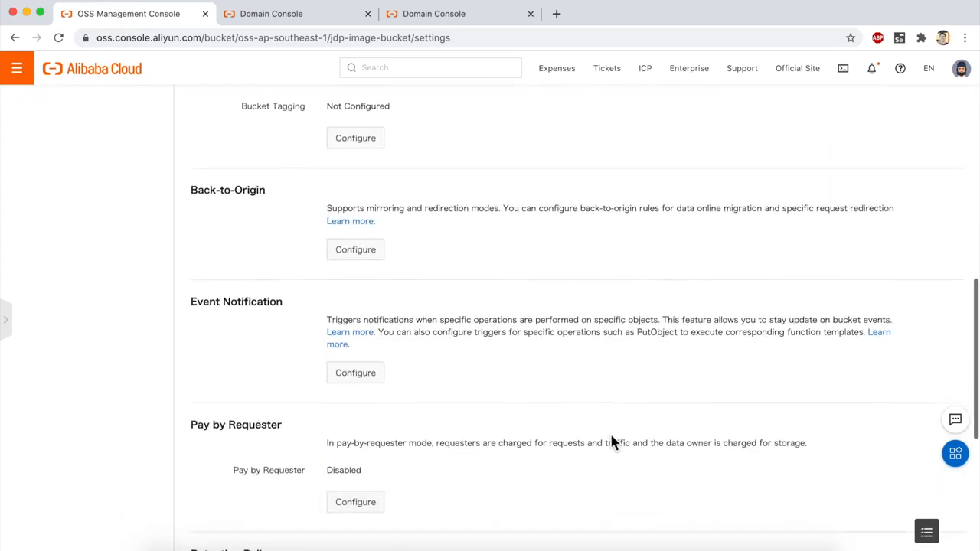
{"action": "scroll", "coordinate": [612, 438], "scroll_direction": "down", "scroll_amount": 5}
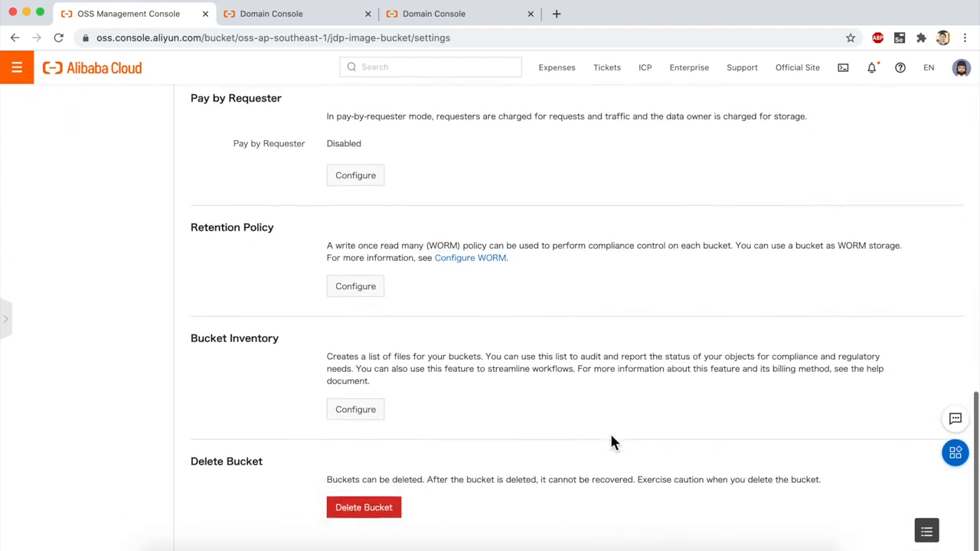
{"action": "scroll", "coordinate": [610, 431], "scroll_direction": "up", "scroll_amount": 1}
{"action": "scroll", "coordinate": [611, 442], "scroll_direction": "up", "scroll_amount": 8}
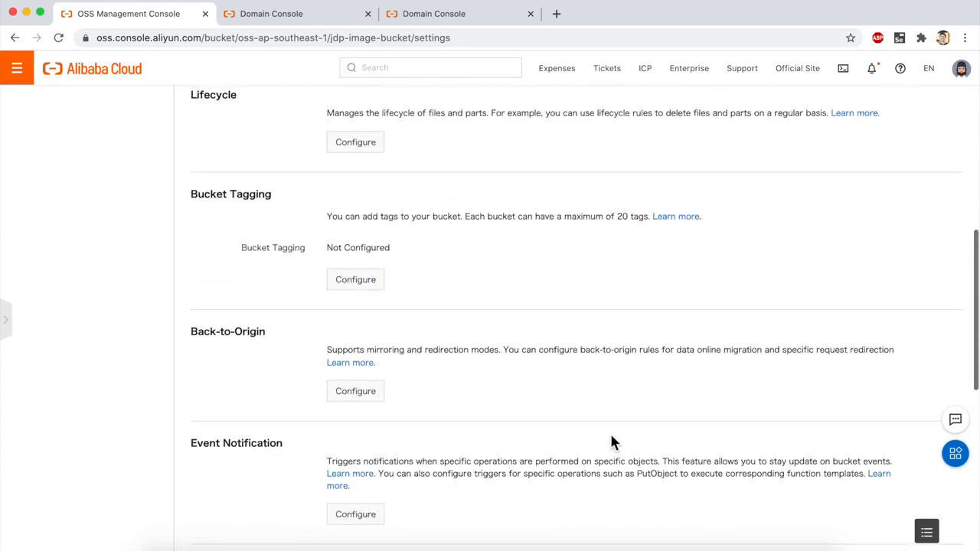
{"action": "scroll", "coordinate": [611, 440], "scroll_direction": "up", "scroll_amount": 5}
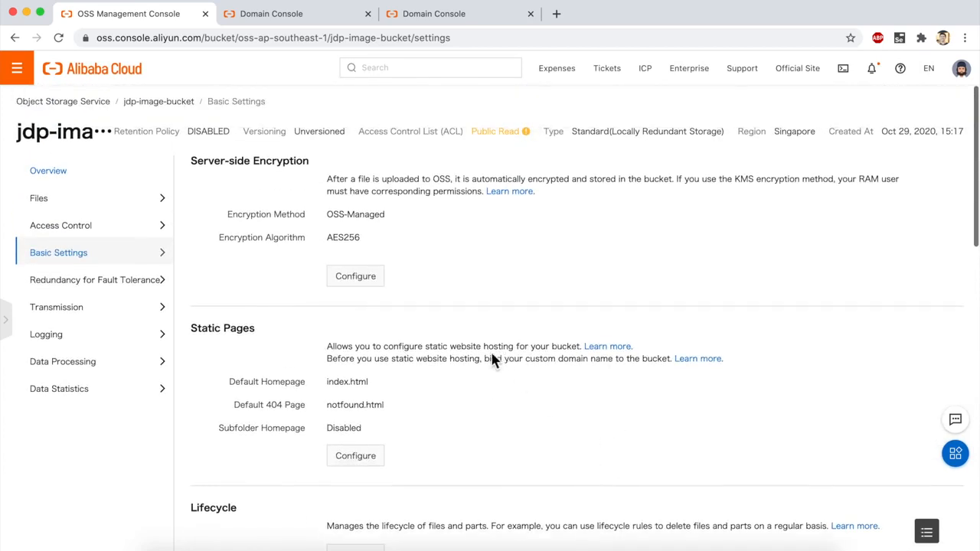
Step: Bind the custom domain name chinasite.xyz to the bucket, with the CNAME record added automatically
{"action": "mouse_move", "coordinate": [162, 312]}
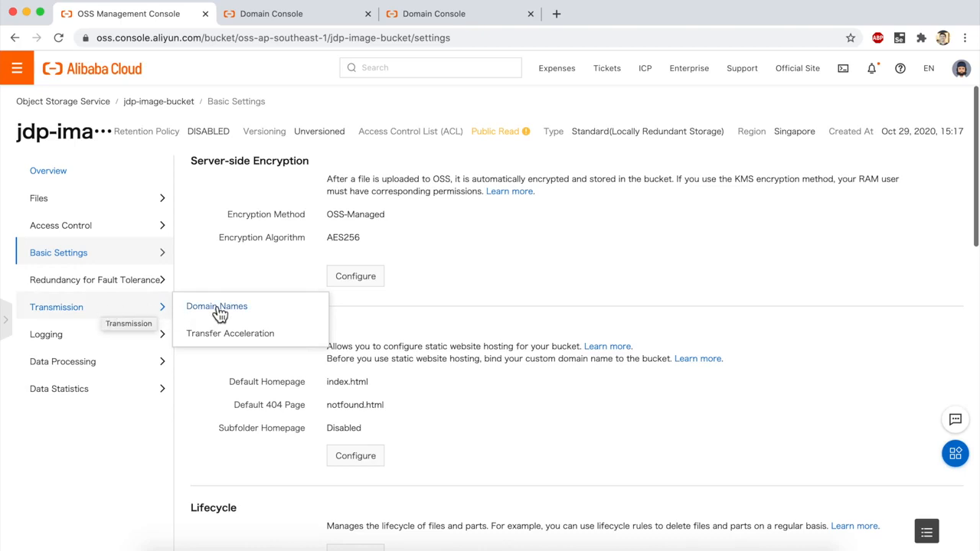
{"action": "left_click", "coordinate": [243, 308]}
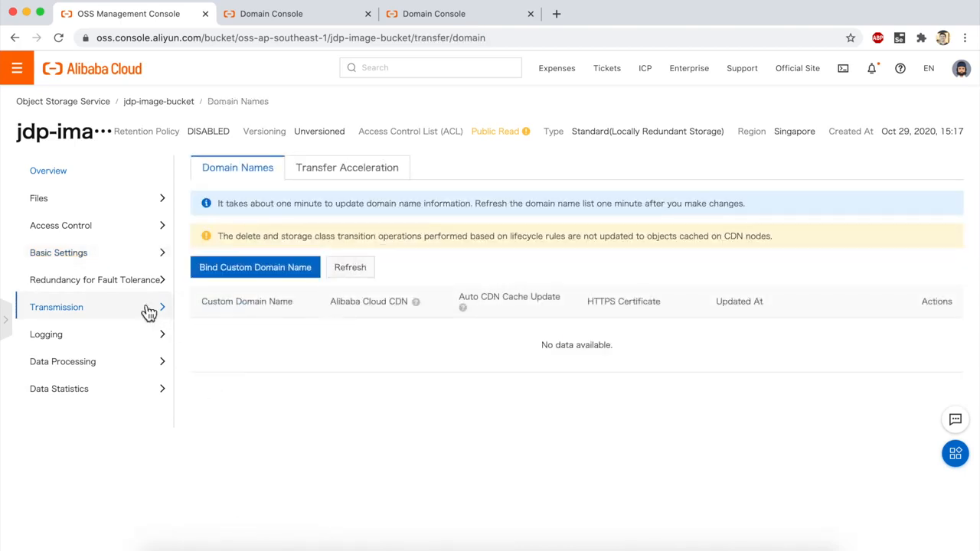
{"action": "left_click", "coordinate": [260, 281]}
{"action": "type", "text": "ch"}
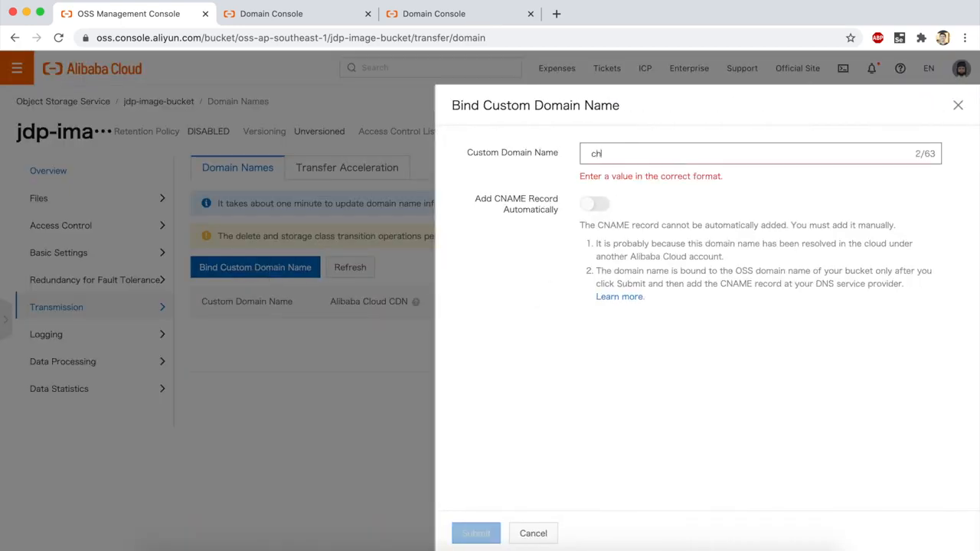
{"action": "type", "text": "inasite.xyz"}
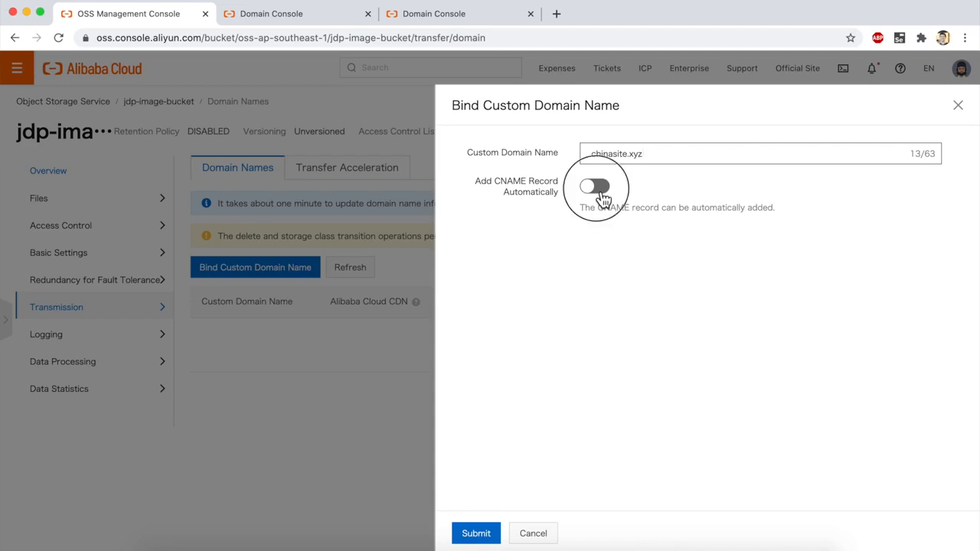
{"action": "left_click", "coordinate": [602, 195]}
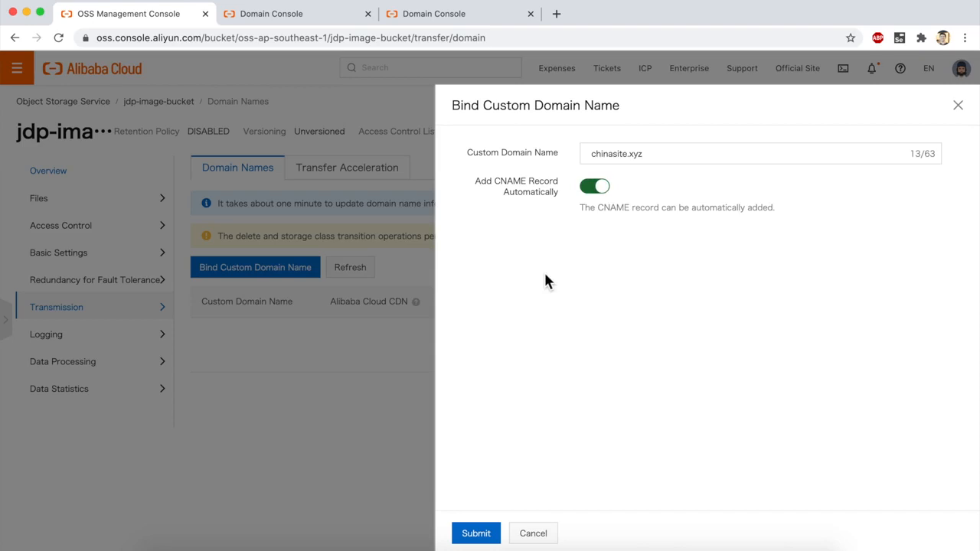
{"action": "left_click", "coordinate": [477, 533]}
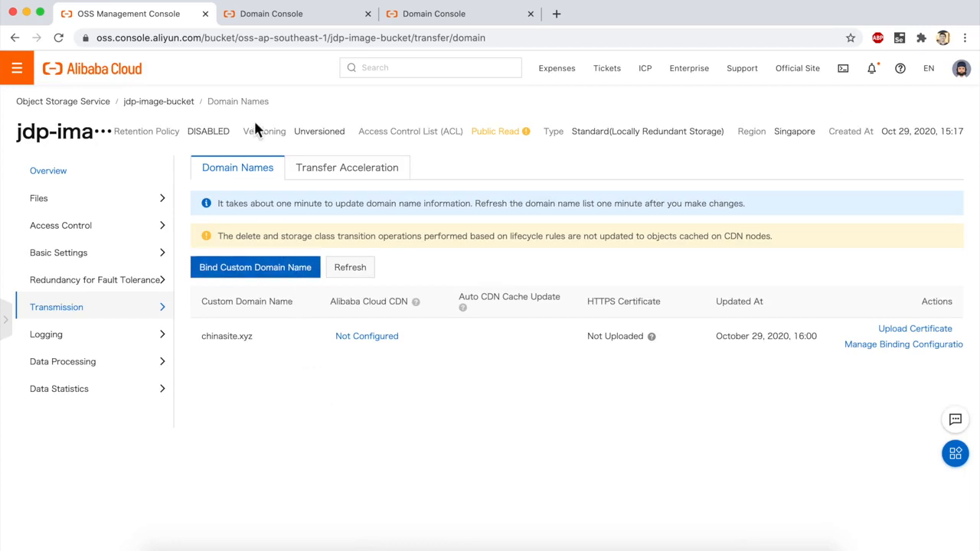
Step: From the Domain Console, search the products and services for "dns", open Alibaba Cloud DNS, and close the spare Domain Console tab
{"action": "left_click", "coordinate": [266, 15]}
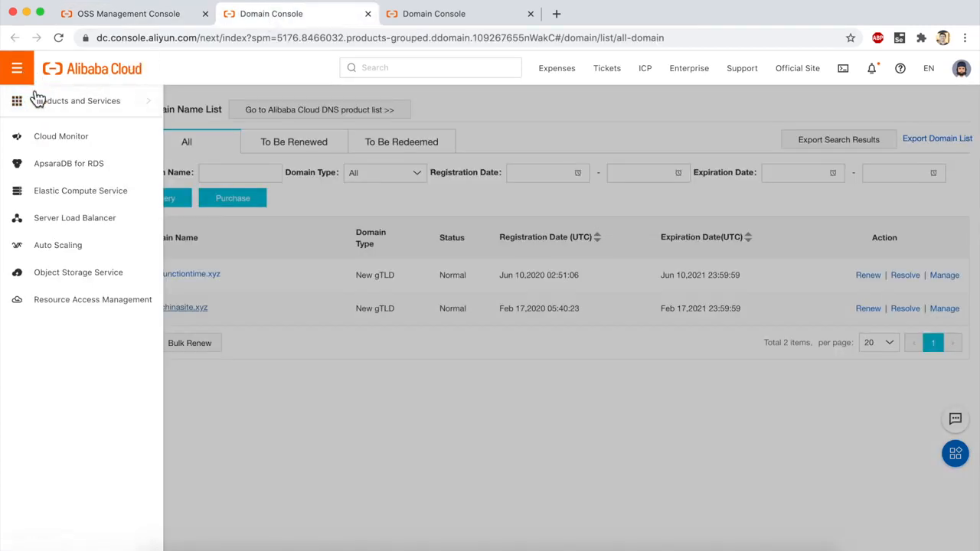
{"action": "mouse_move", "coordinate": [103, 111]}
{"action": "left_click", "coordinate": [241, 114]}
{"action": "type", "text": "dns"}
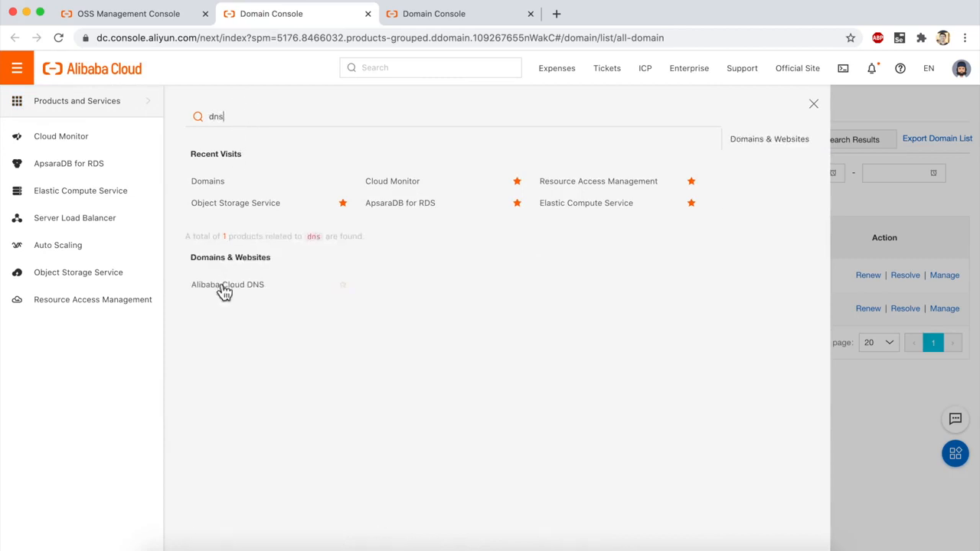
{"action": "left_click", "coordinate": [239, 295]}
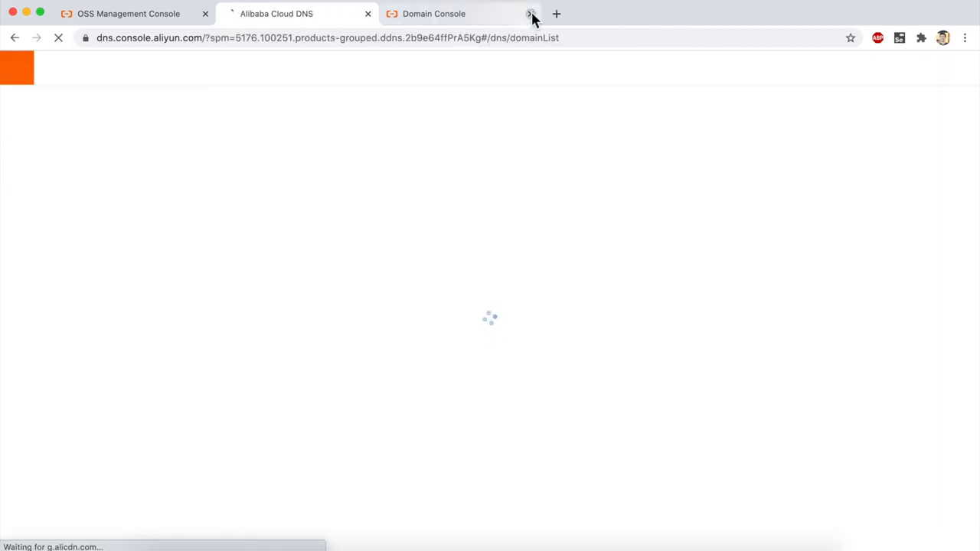
{"action": "left_click", "coordinate": [531, 14]}
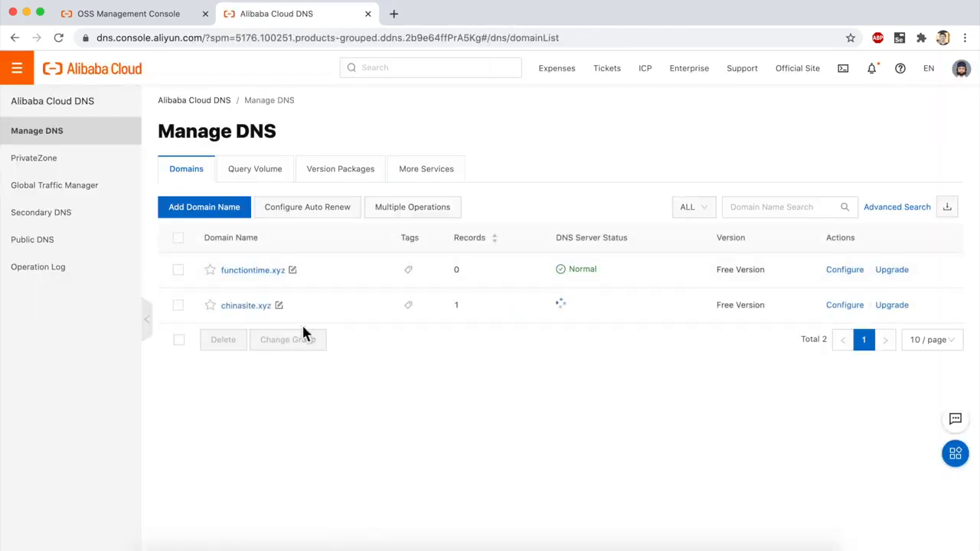
Step: Open the DNS settings of chinasite.xyz, copy the value of the @ CNAME record, and leave the record's edit form without changes
{"action": "left_click", "coordinate": [243, 310]}
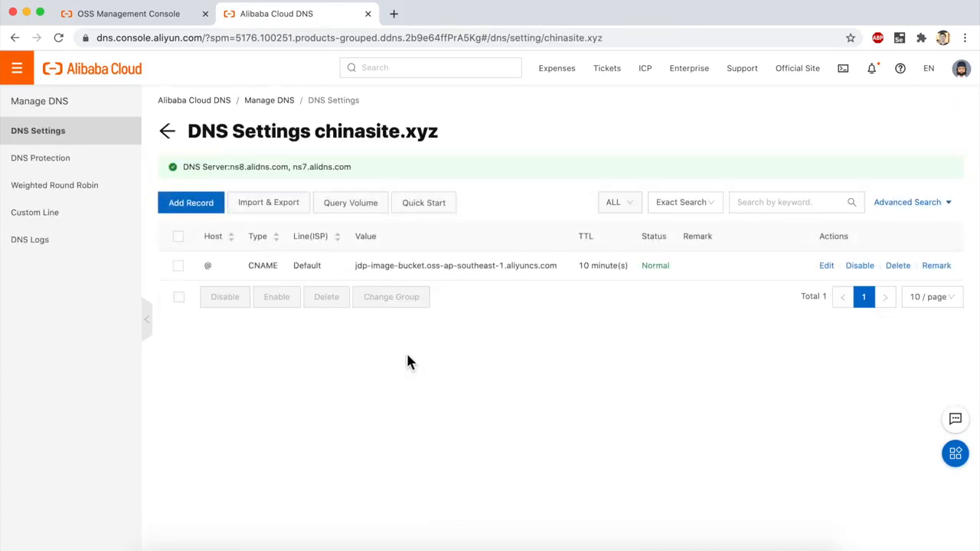
{"action": "double_click", "coordinate": [261, 267]}
{"action": "triple_click", "coordinate": [375, 266]}
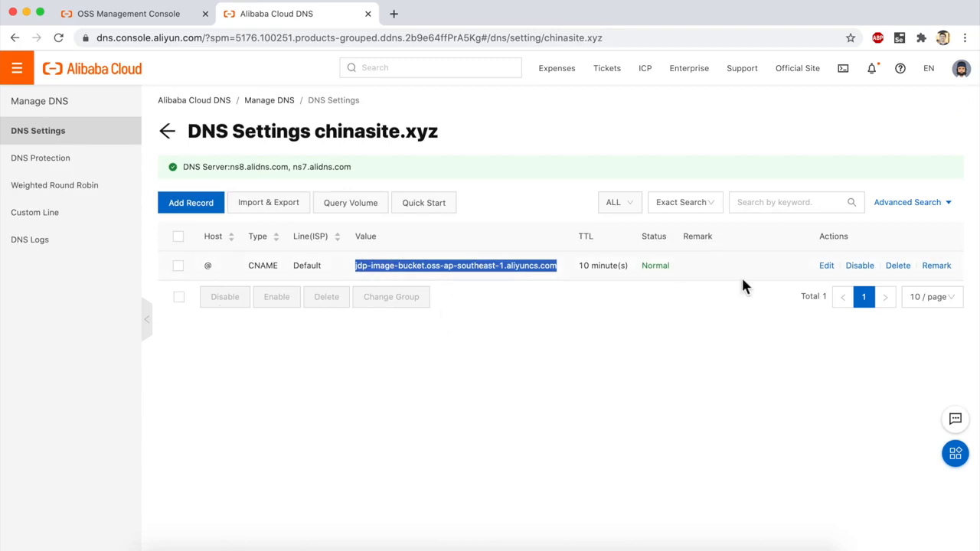
{"action": "left_click", "coordinate": [823, 268]}
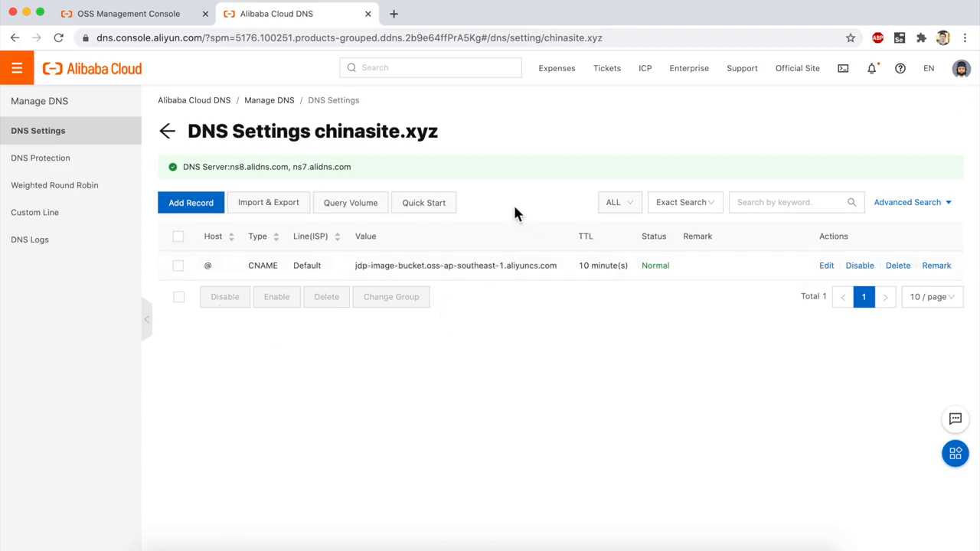
{"action": "left_click", "coordinate": [829, 268]}
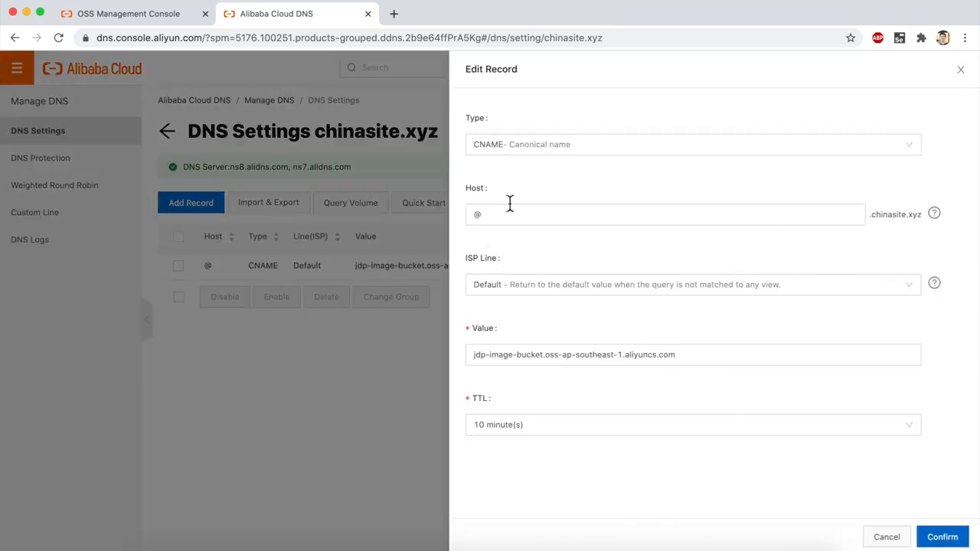
{"action": "triple_click", "coordinate": [484, 353]}
{"action": "key", "text": "super+c"}
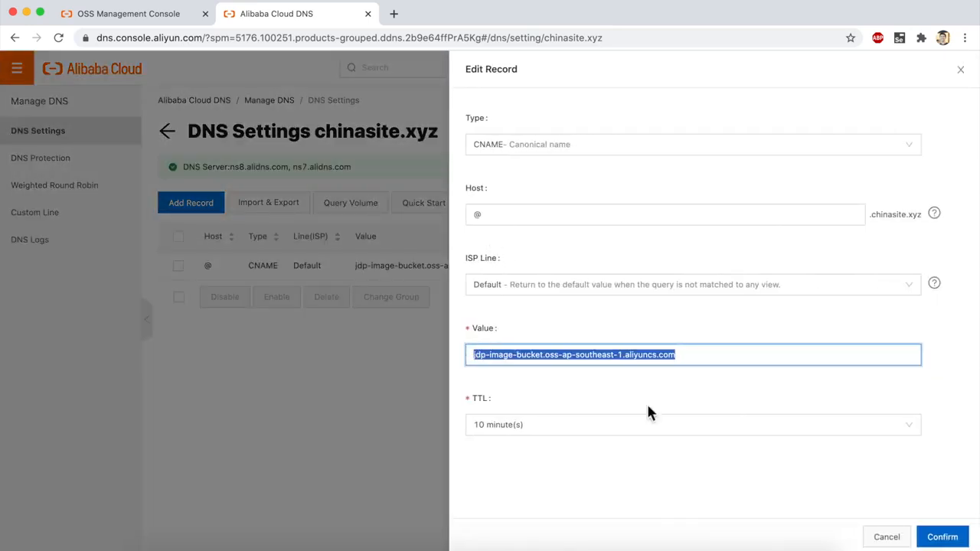
{"action": "left_click", "coordinate": [886, 537]}
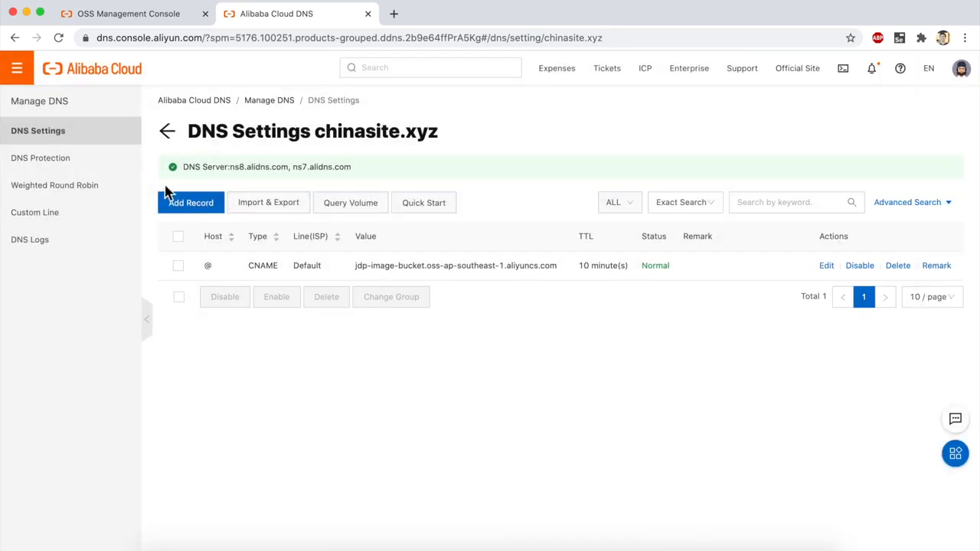
Step: Add a CNAME record for host www with the value jdp-image-bucket.oss-ap-southeast-1.aliyuncs.com
{"action": "left_click", "coordinate": [176, 202]}
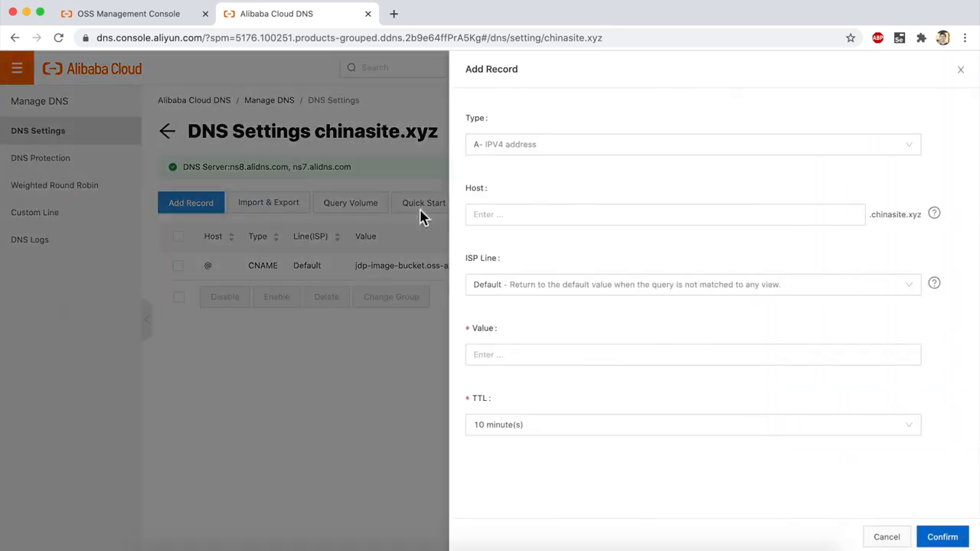
{"action": "left_click", "coordinate": [504, 165]}
{"action": "left_click", "coordinate": [504, 196]}
{"action": "left_click", "coordinate": [503, 217]}
{"action": "type", "text": "www"}
{"action": "left_click", "coordinate": [486, 355]}
{"action": "key", "text": "super+v"}
{"action": "left_click", "coordinate": [942, 536]}
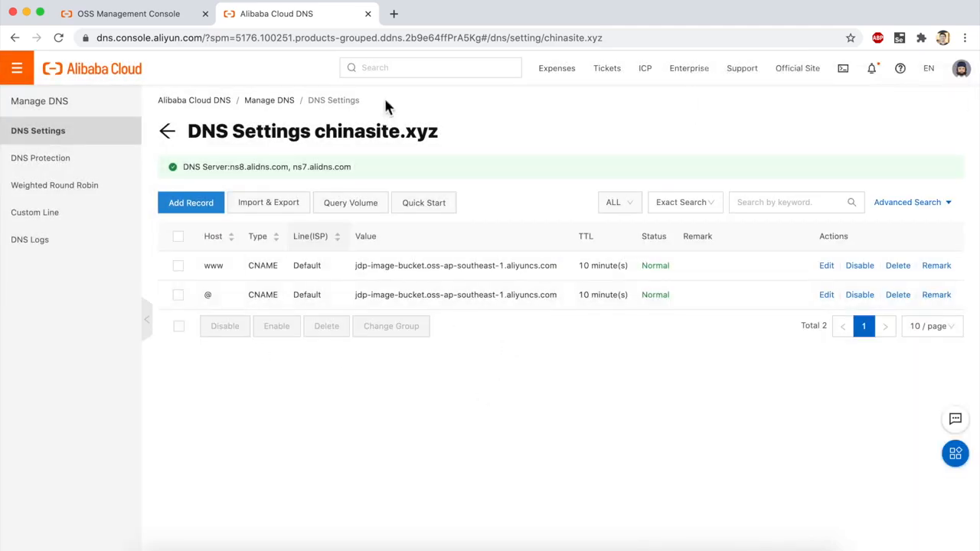
Step: Load chinasite.xyz in a new browser tab
{"action": "left_click", "coordinate": [393, 13]}
{"action": "type", "text": "china"}
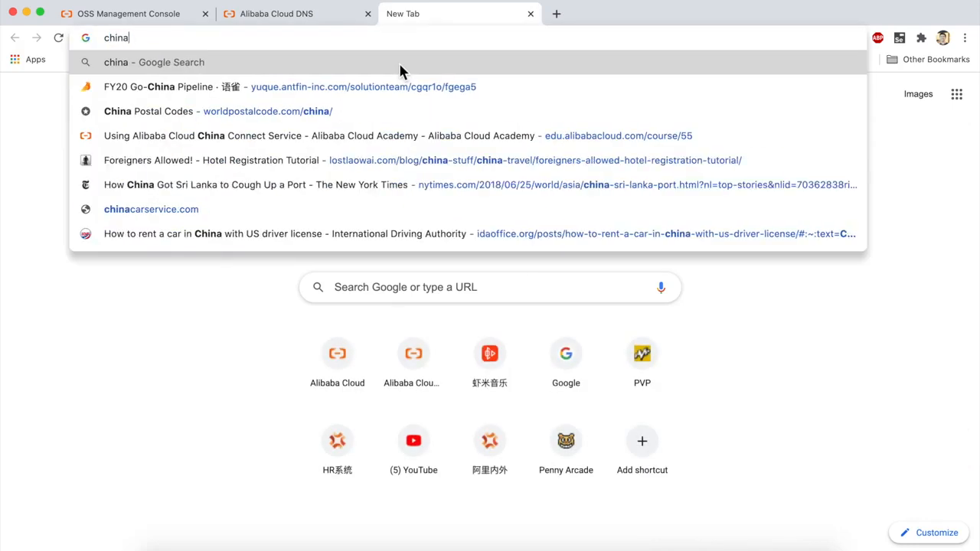
{"action": "type", "text": "site.xyz"}
{"action": "key", "text": "Return"}
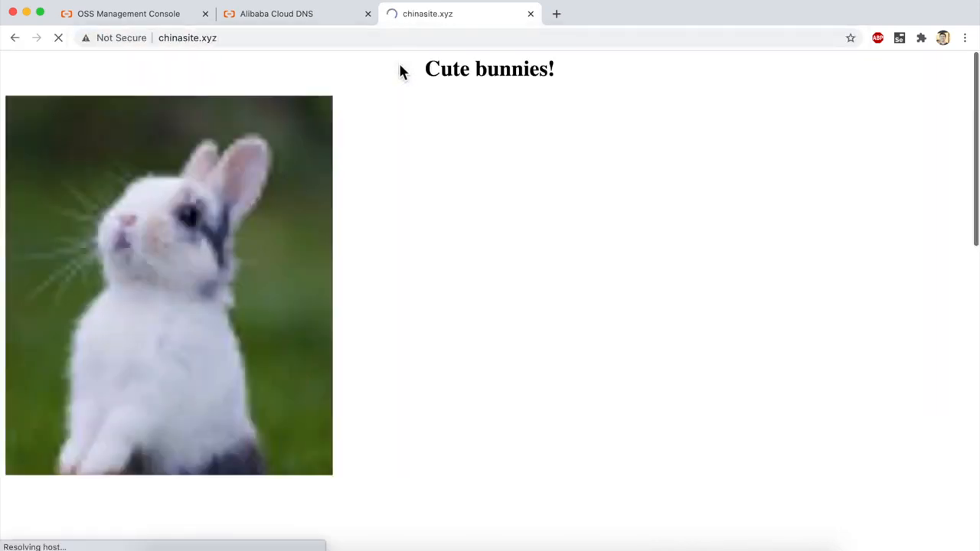
Step: Examine the headings and images of the chinasite.xyz homepage from beginning to end
{"action": "scroll", "coordinate": [374, 186], "scroll_direction": "down", "scroll_amount": 10}
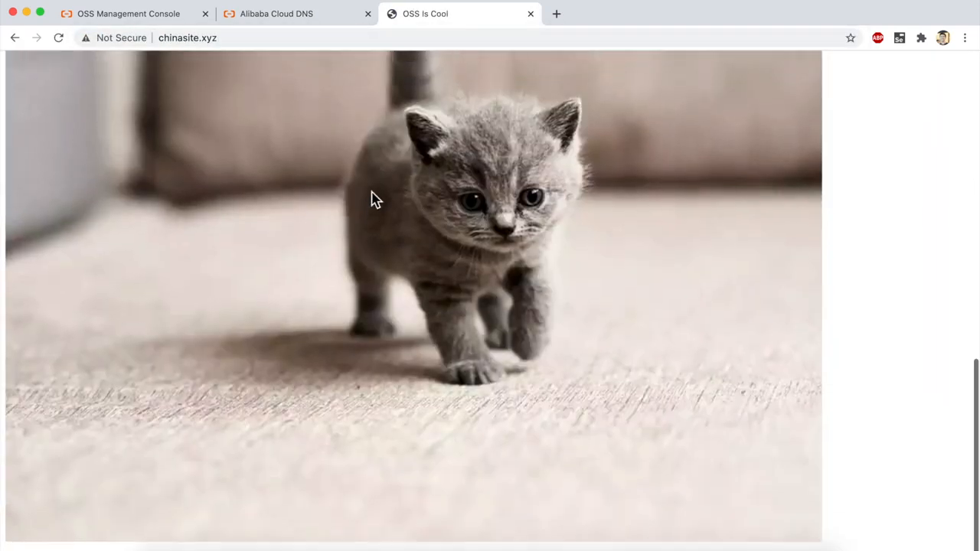
{"action": "scroll", "coordinate": [372, 195], "scroll_direction": "up", "scroll_amount": 10}
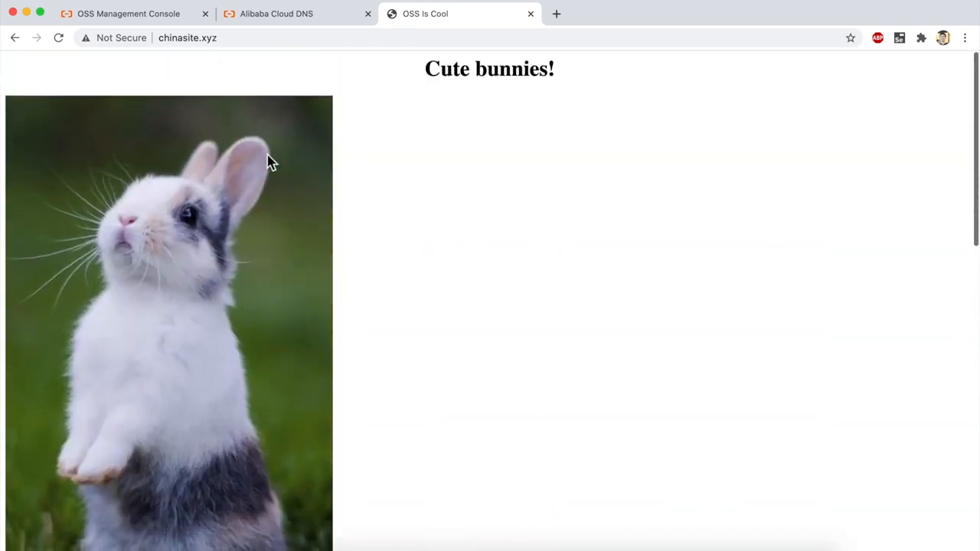
{"action": "scroll", "coordinate": [210, 319], "scroll_direction": "down", "scroll_amount": 3}
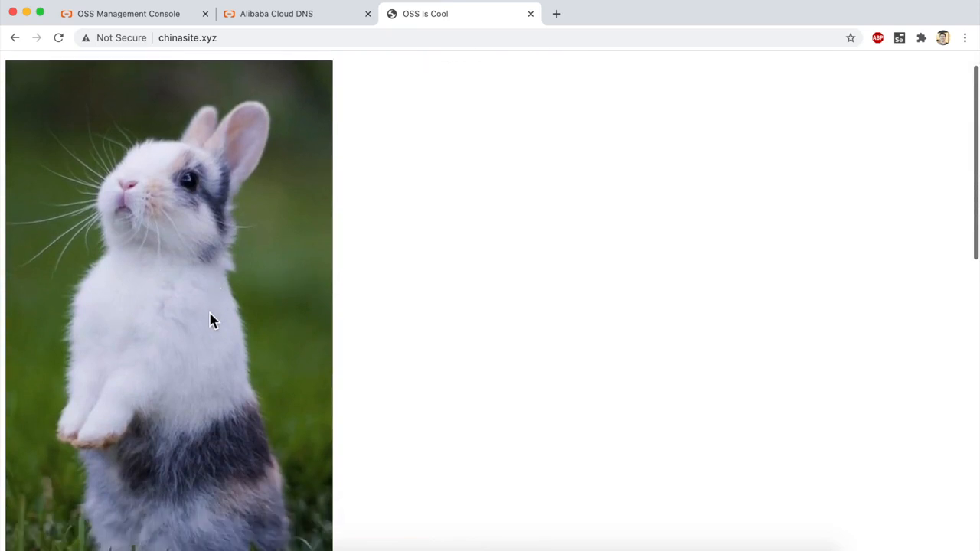
{"action": "scroll", "coordinate": [210, 319], "scroll_direction": "up", "scroll_amount": 3}
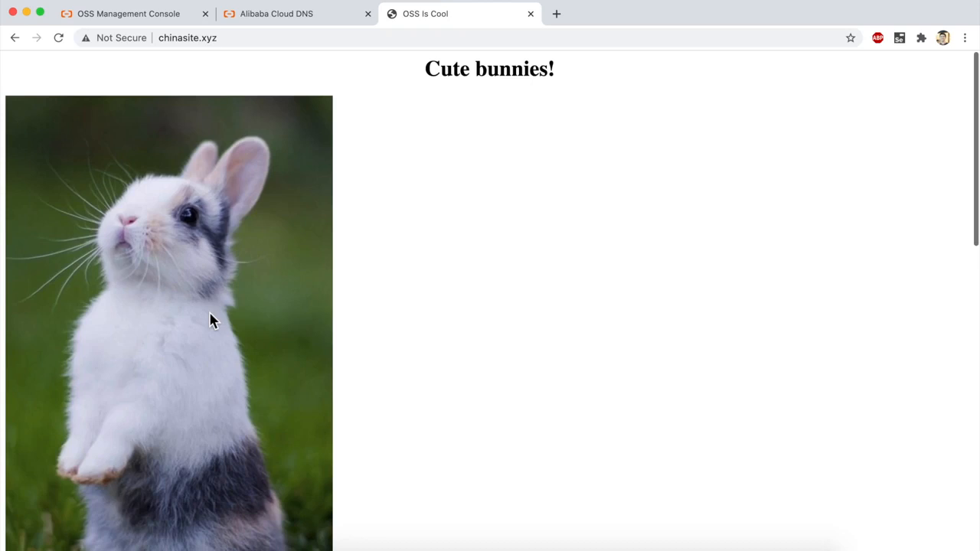
{"action": "scroll", "coordinate": [210, 313], "scroll_direction": "down", "scroll_amount": 10}
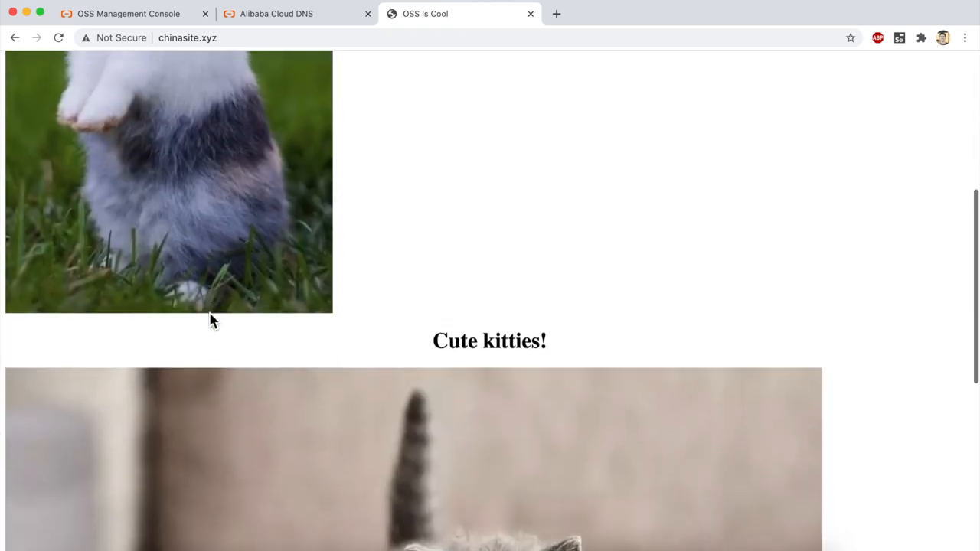
{"action": "scroll", "coordinate": [213, 320], "scroll_direction": "down", "scroll_amount": 5}
{"action": "scroll", "coordinate": [213, 321], "scroll_direction": "up", "scroll_amount": 8}
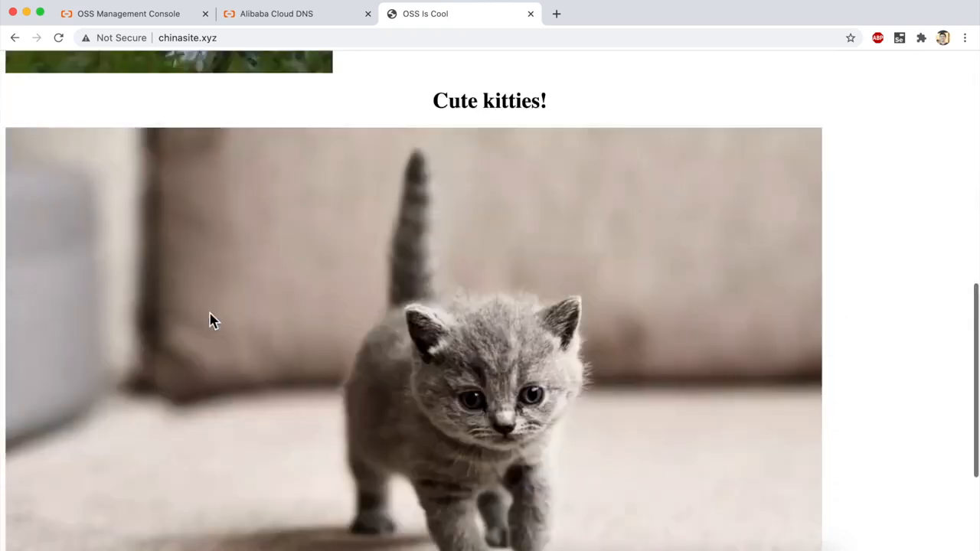
{"action": "scroll", "coordinate": [212, 318], "scroll_direction": "up", "scroll_amount": 5}
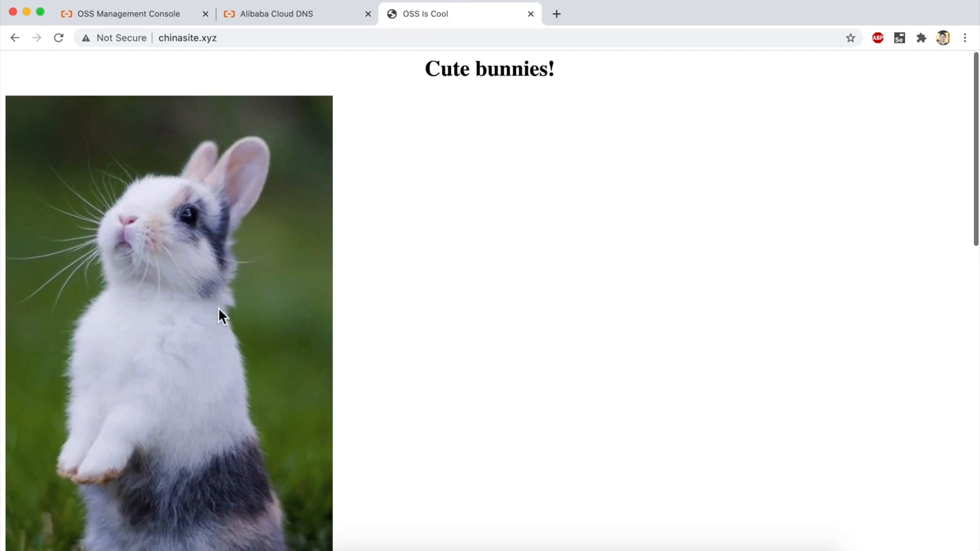
Step: View the page source of chinasite.xyz and examine the image reference to bunny.jpg
{"action": "left_click", "coordinate": [451, 134]}
{"action": "left_click", "coordinate": [162, 1]}
{"action": "mouse_move", "coordinate": [196, 171]}
{"action": "left_click", "coordinate": [410, 170]}
{"action": "left_click_drag", "start_coordinate": [160, 182], "coordinate": [95, 117]}
{"action": "left_click", "coordinate": [28, 96]}
{"action": "left_click", "coordinate": [185, 122]}
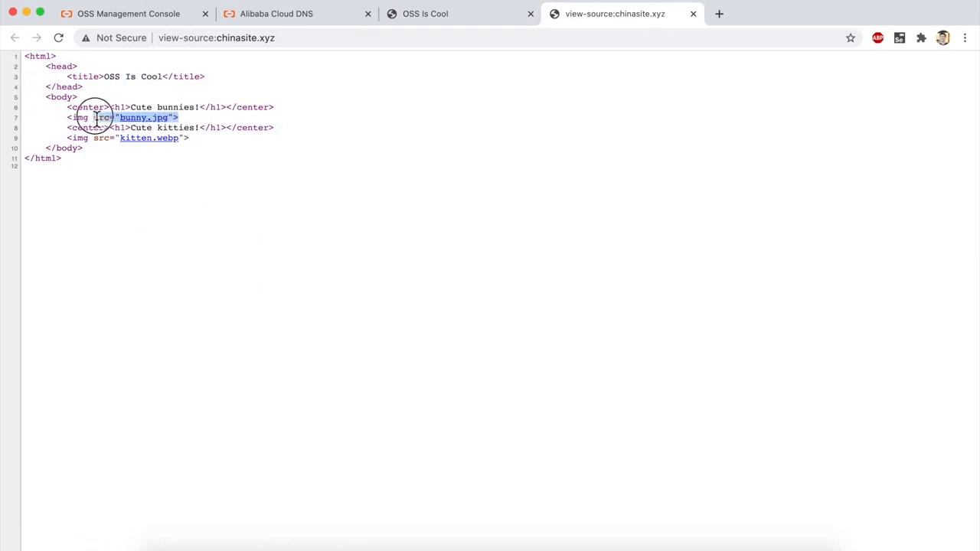
Step: Open the linked bunny.jpg from the page source, close the image, and examine the image references in the source
{"action": "left_click", "coordinate": [136, 121]}
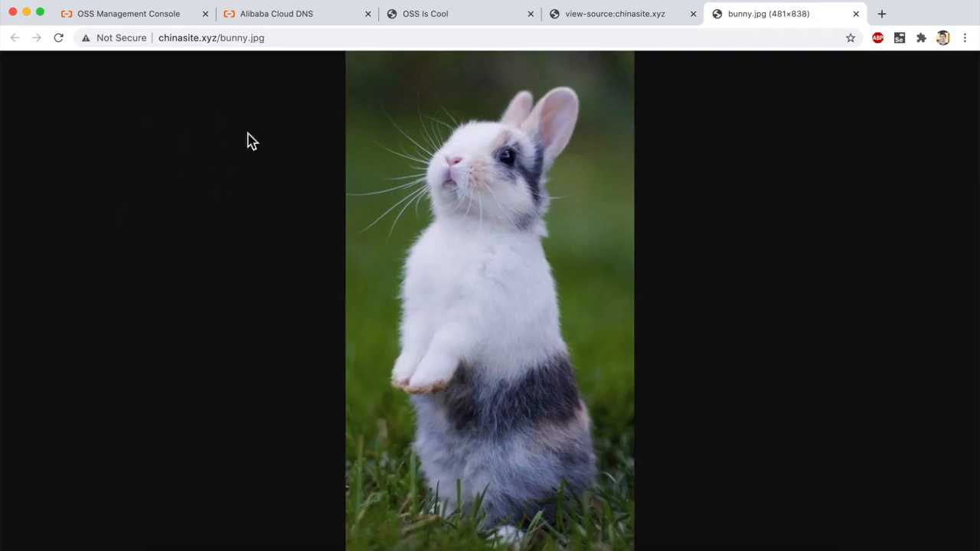
{"action": "left_click", "coordinate": [857, 14]}
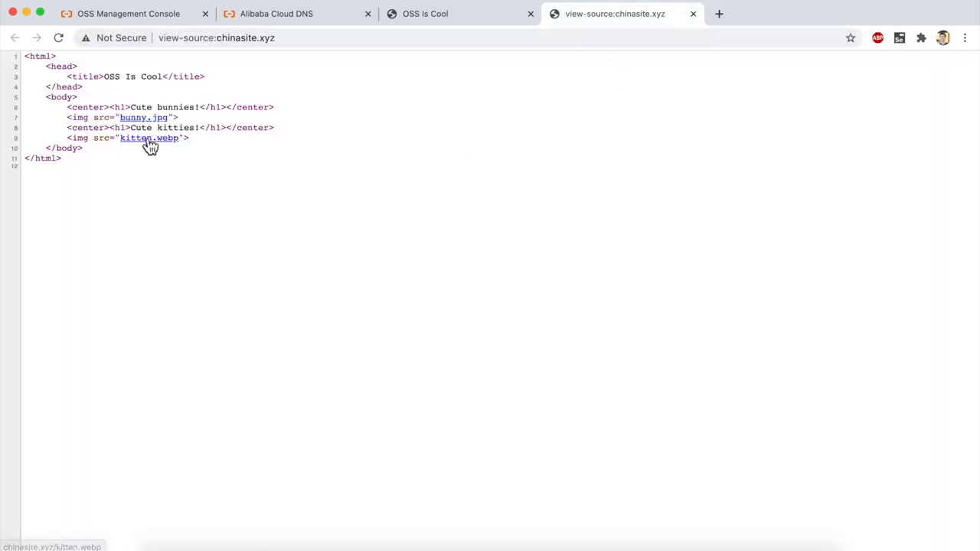
{"action": "left_click_drag", "start_coordinate": [170, 119], "coordinate": [121, 136]}
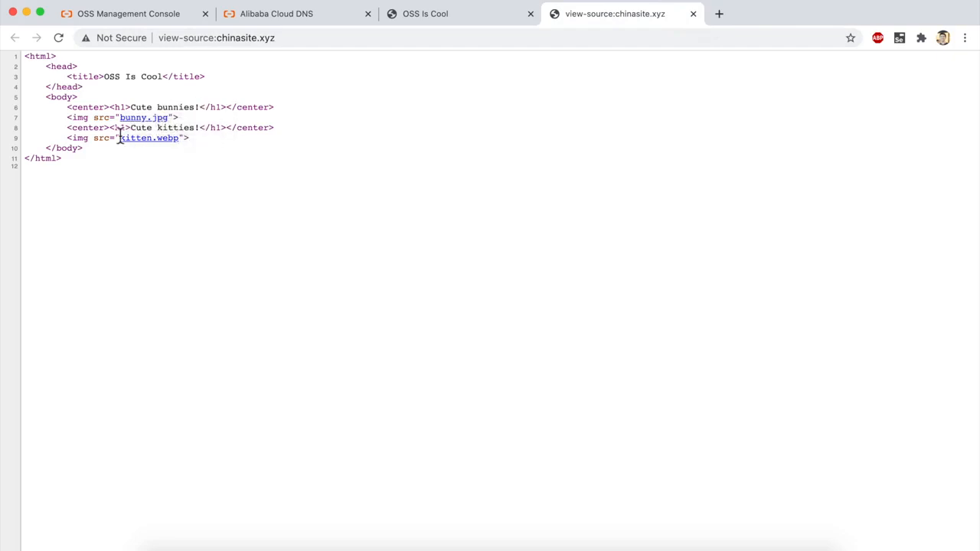
Step: Close the chinasite.xyz homepage and its page source, returning to the Alibaba Cloud DNS settings
{"action": "left_click", "coordinate": [435, 23]}
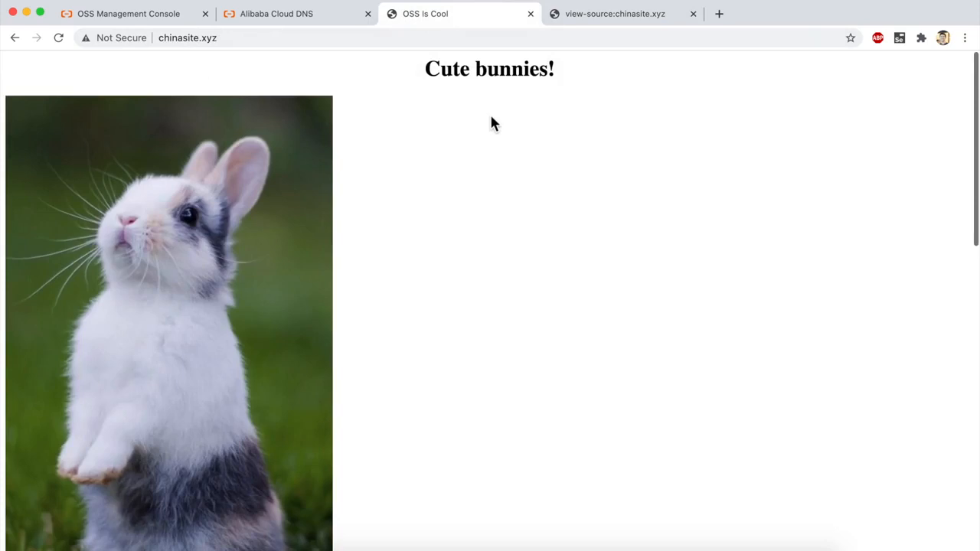
{"action": "left_click", "coordinate": [530, 14]}
{"action": "left_click", "coordinate": [531, 14]}
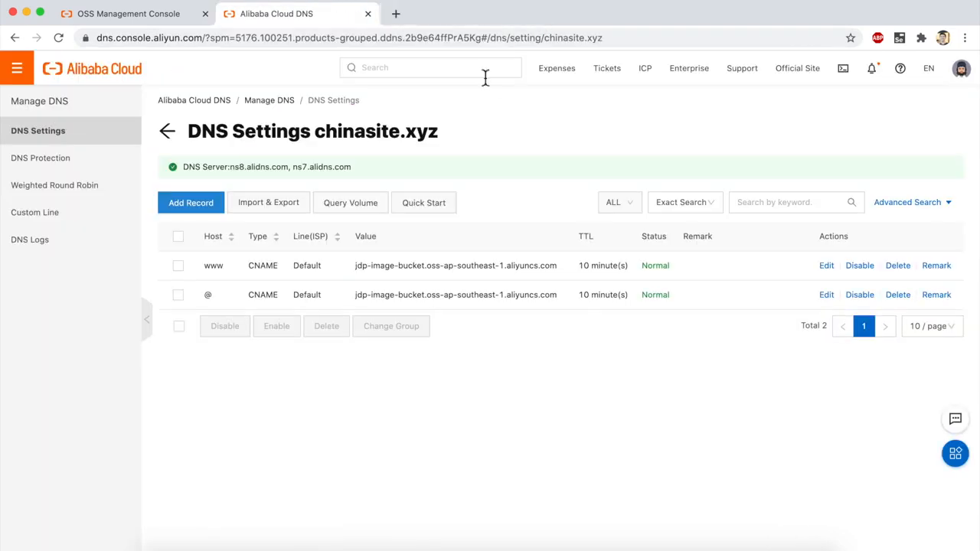